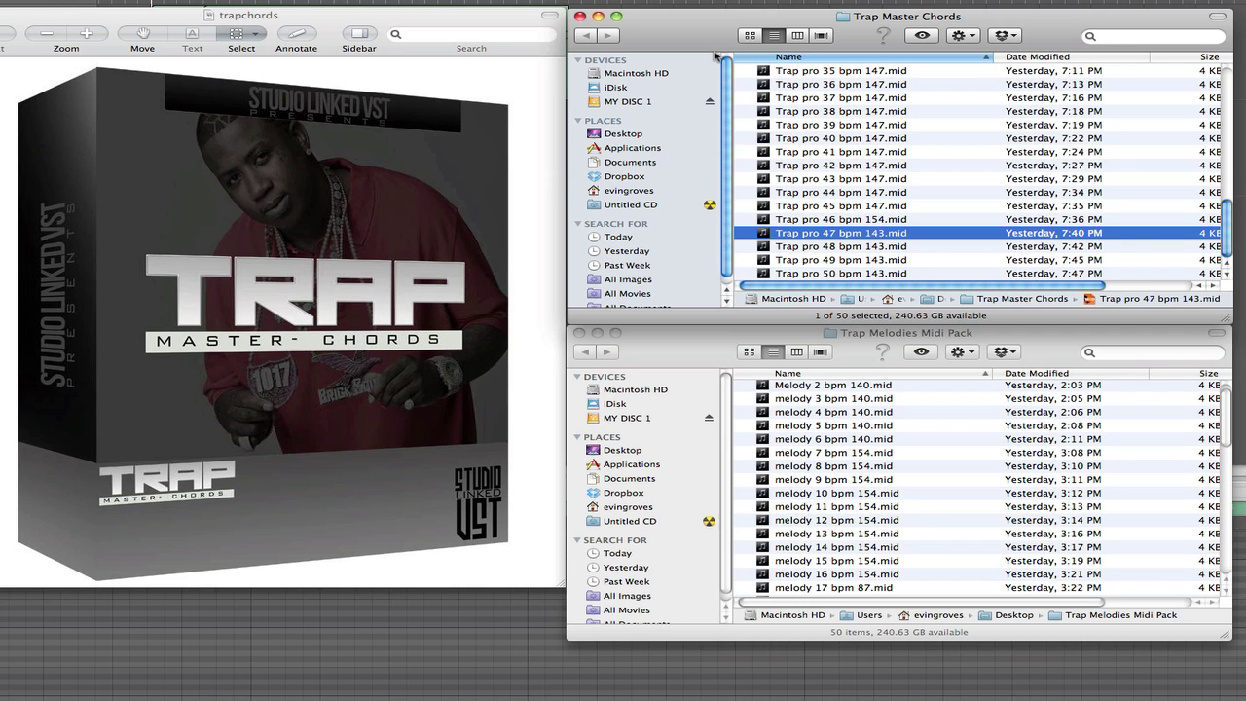
- Close the Trap Master Chords and Trap Melodies Midi Pack Finder windows
click(580, 16)
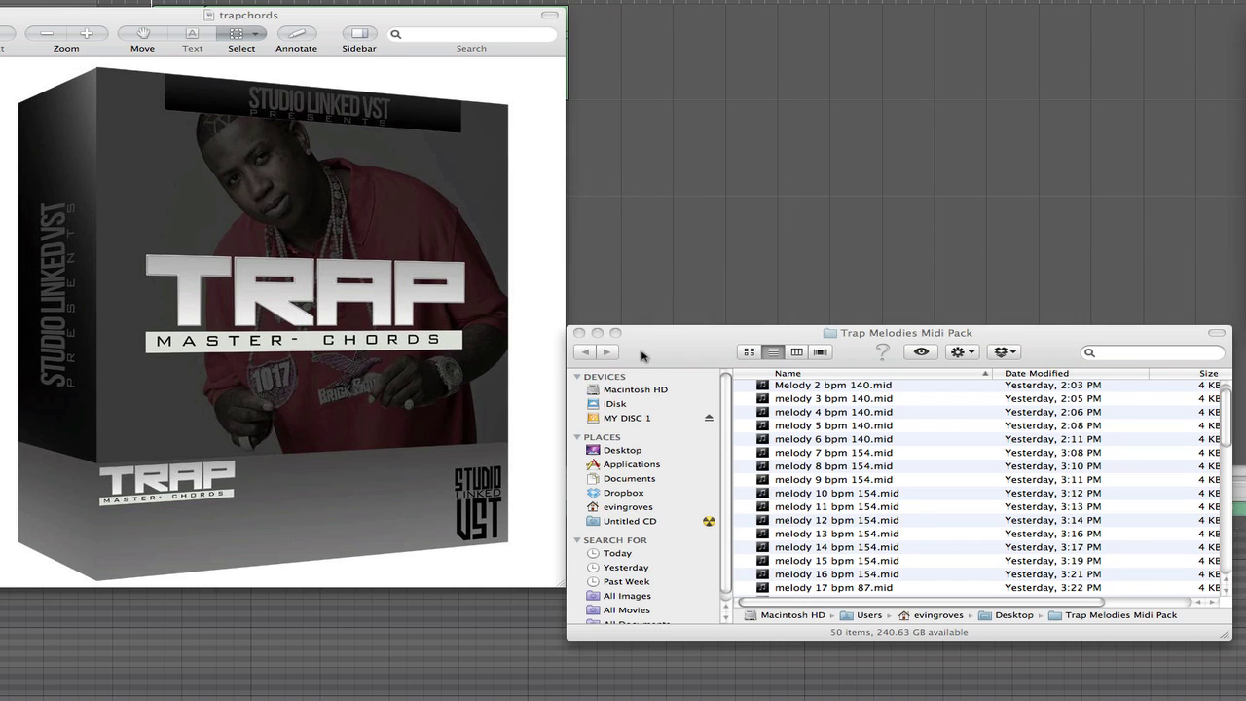
click(579, 332)
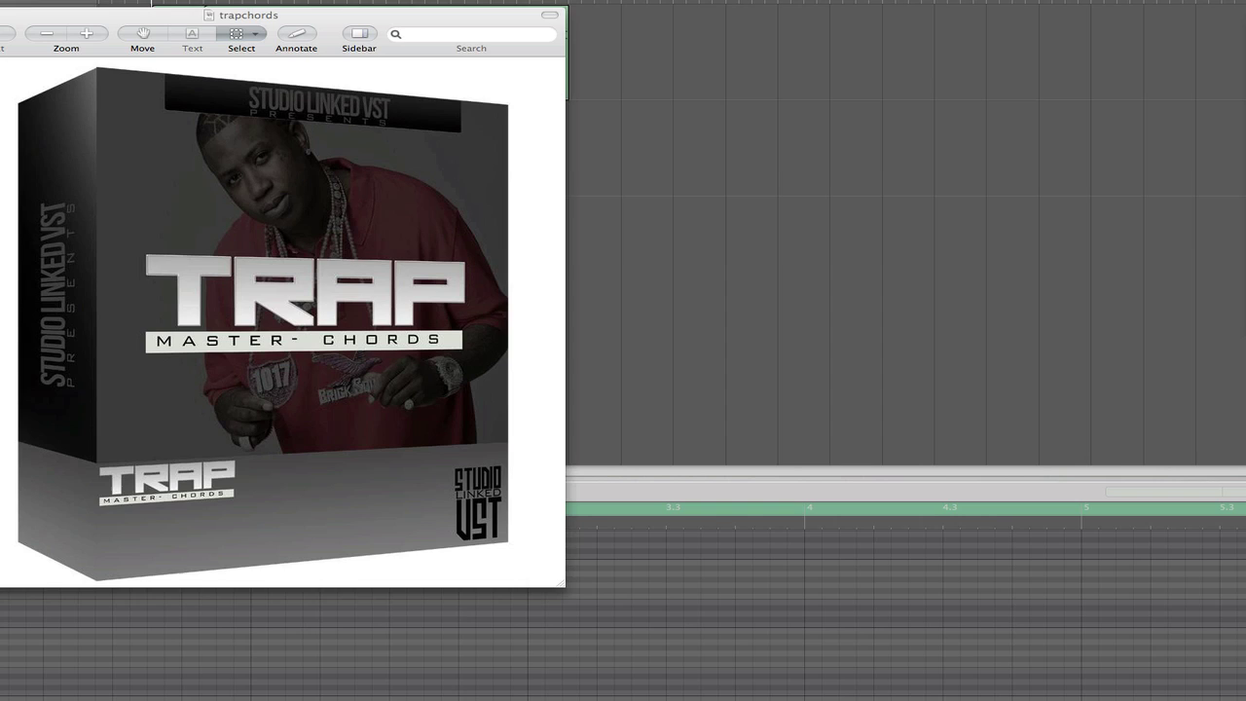
- Close the trapchords cover image, then briefly check the Kontakt Hip-Hop Brass lead window
key(super+w)
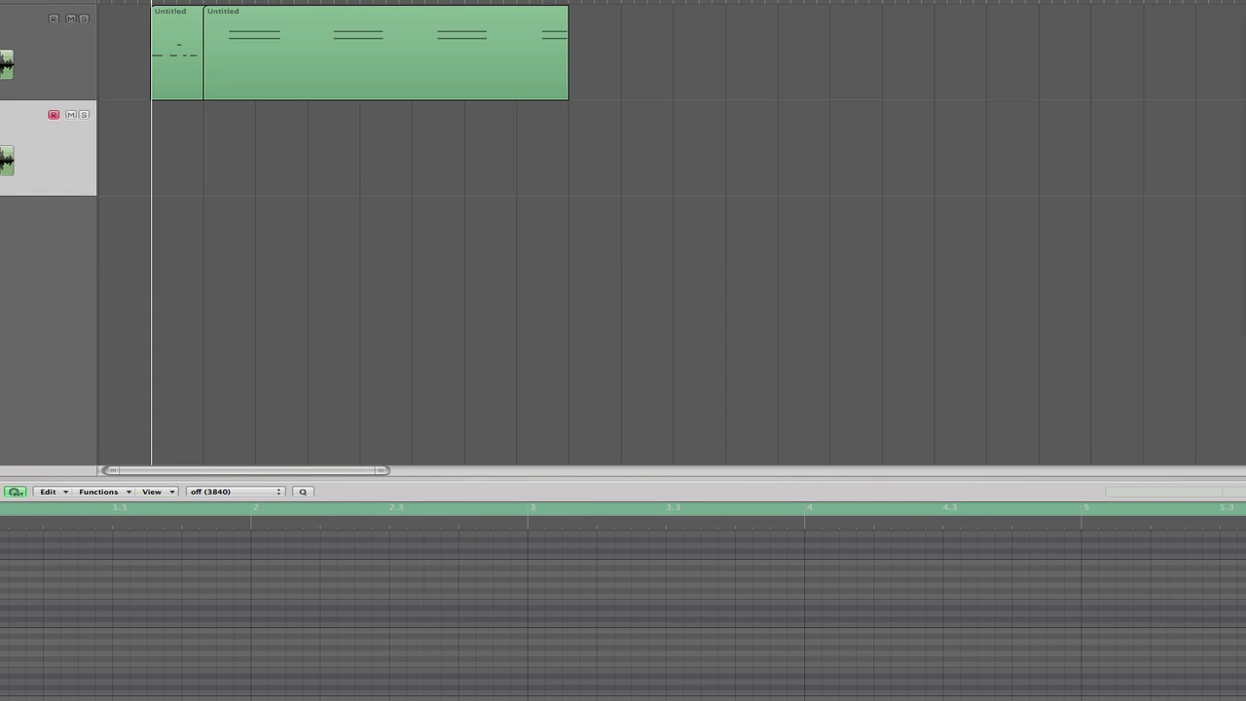
key(v)
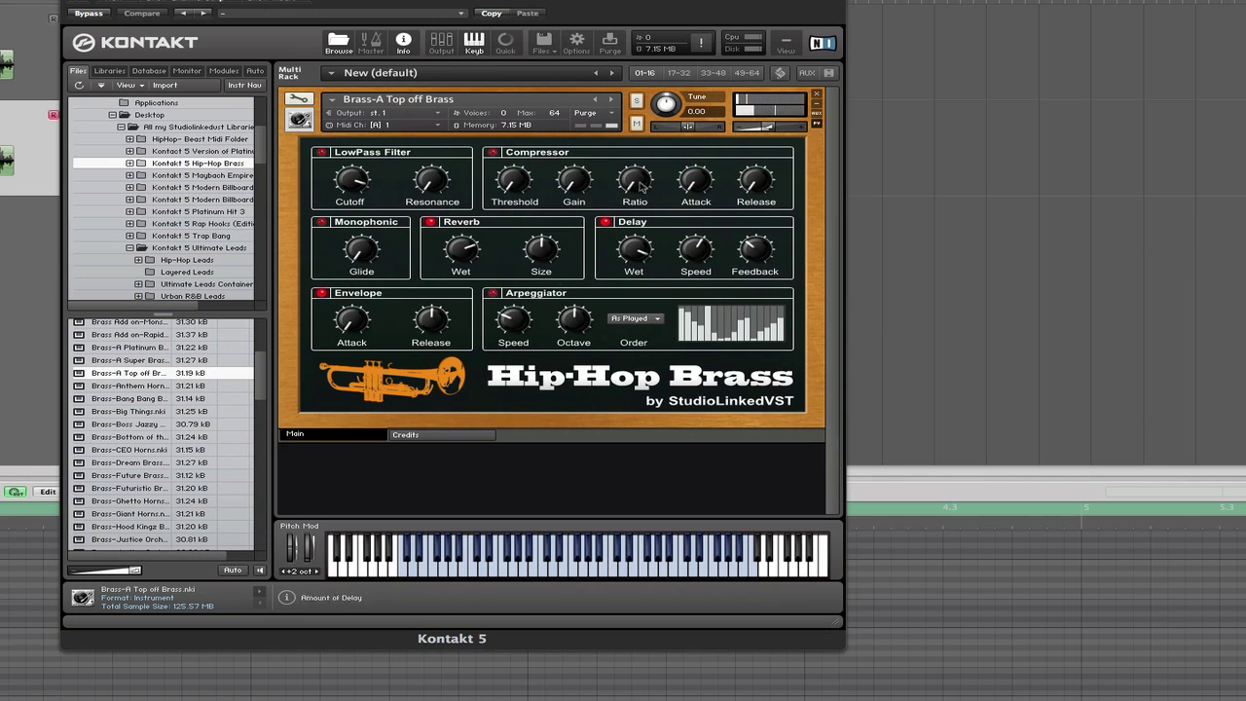
key(v)
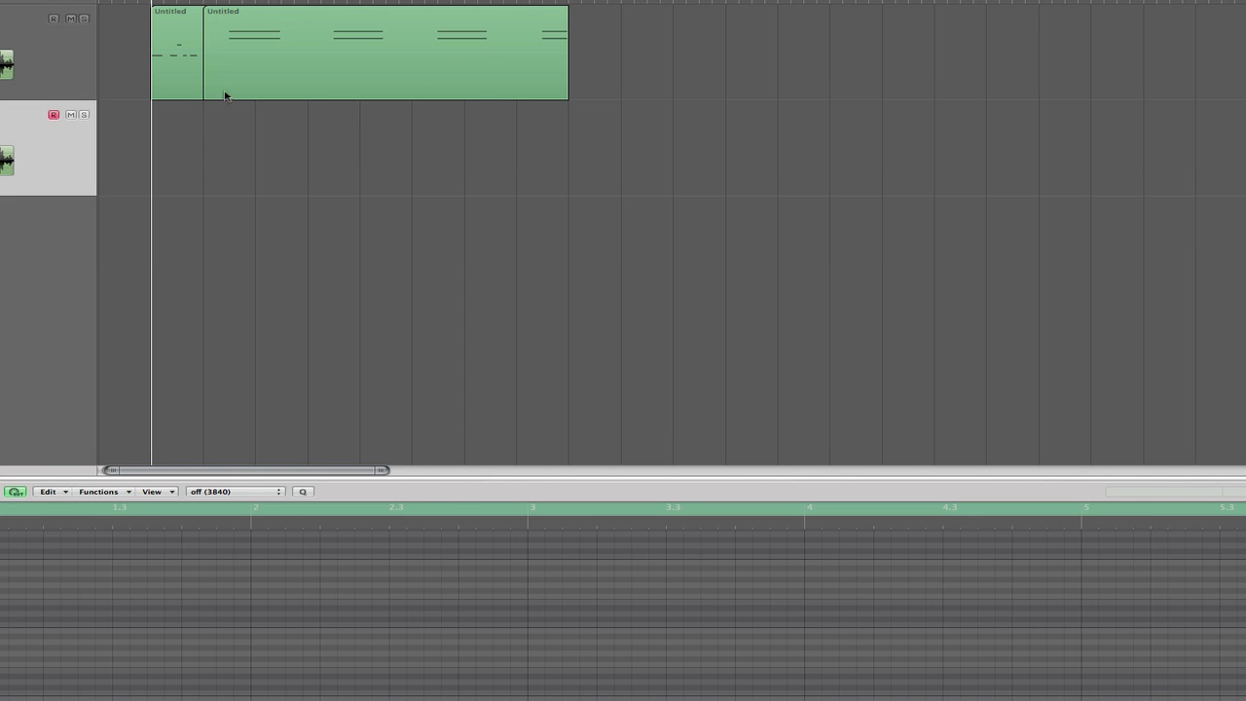
- Select track 1, show its Modern Drums Kit-Trap Rack window and start the drum loop
click(37, 68)
key(v)
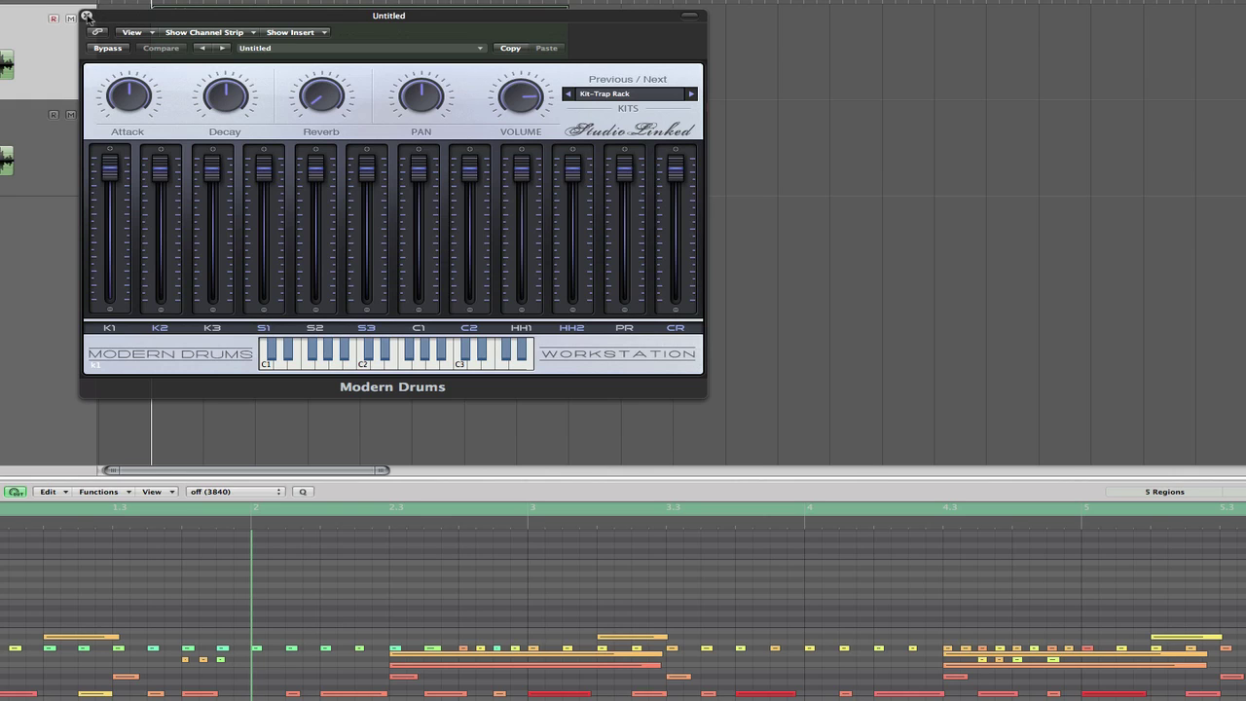
key(space)
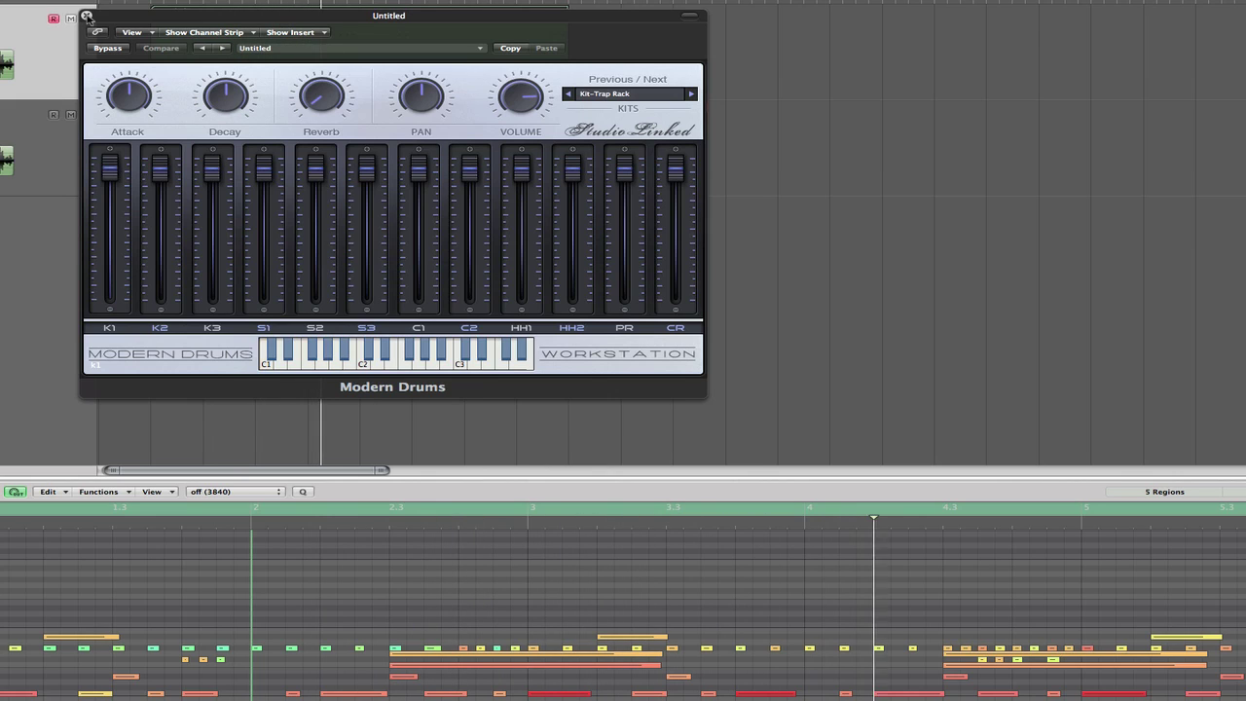
- Close the drum window and drop Trap pro 1 bpm 140.mid from Finder onto track 2
click(87, 15)
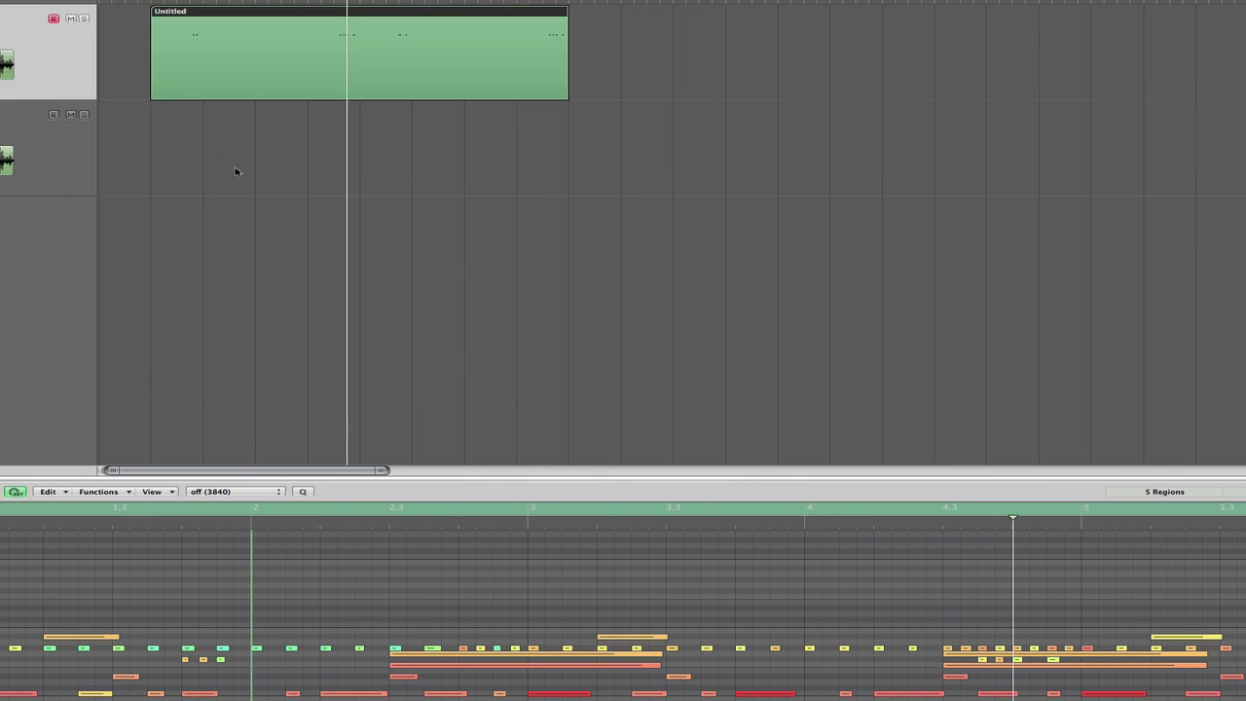
click(69, 161)
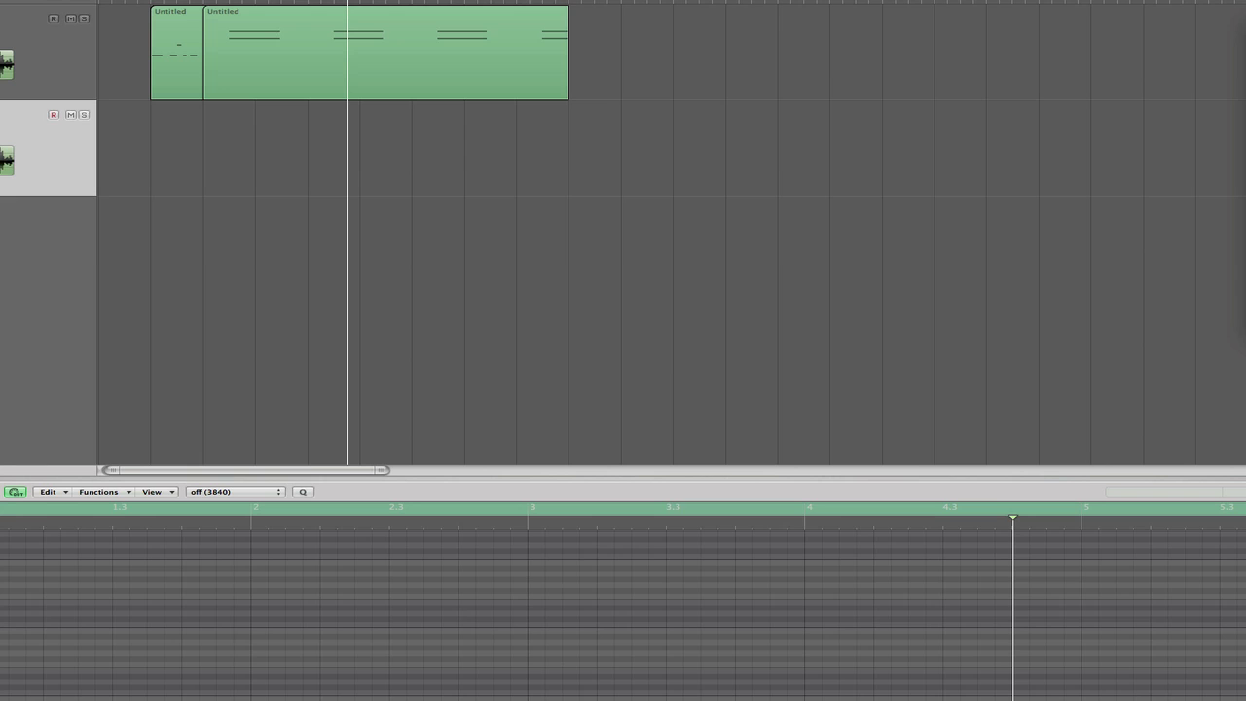
key(super+Tab)
drag(1120, 46, 1071, 234)
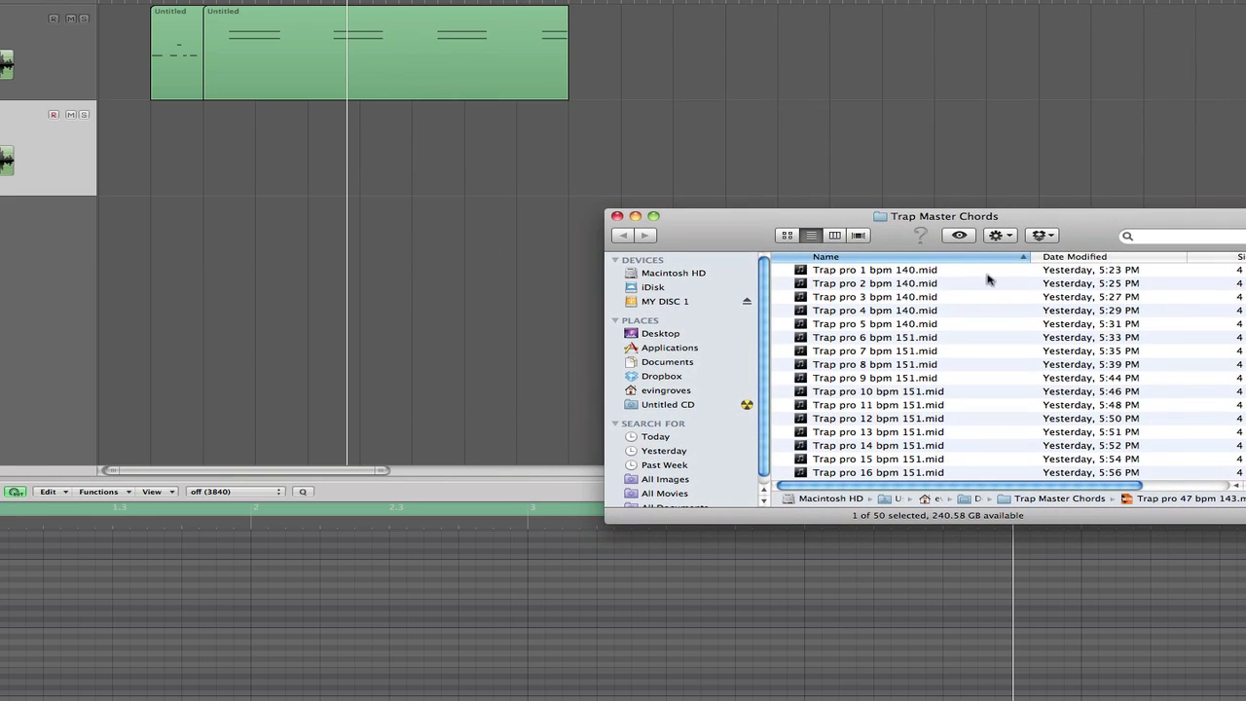
click(925, 271)
drag(924, 274, 161, 157)
- Return to the session, deselect the new Inst 1 region and play it with the drums
key(super+Tab)
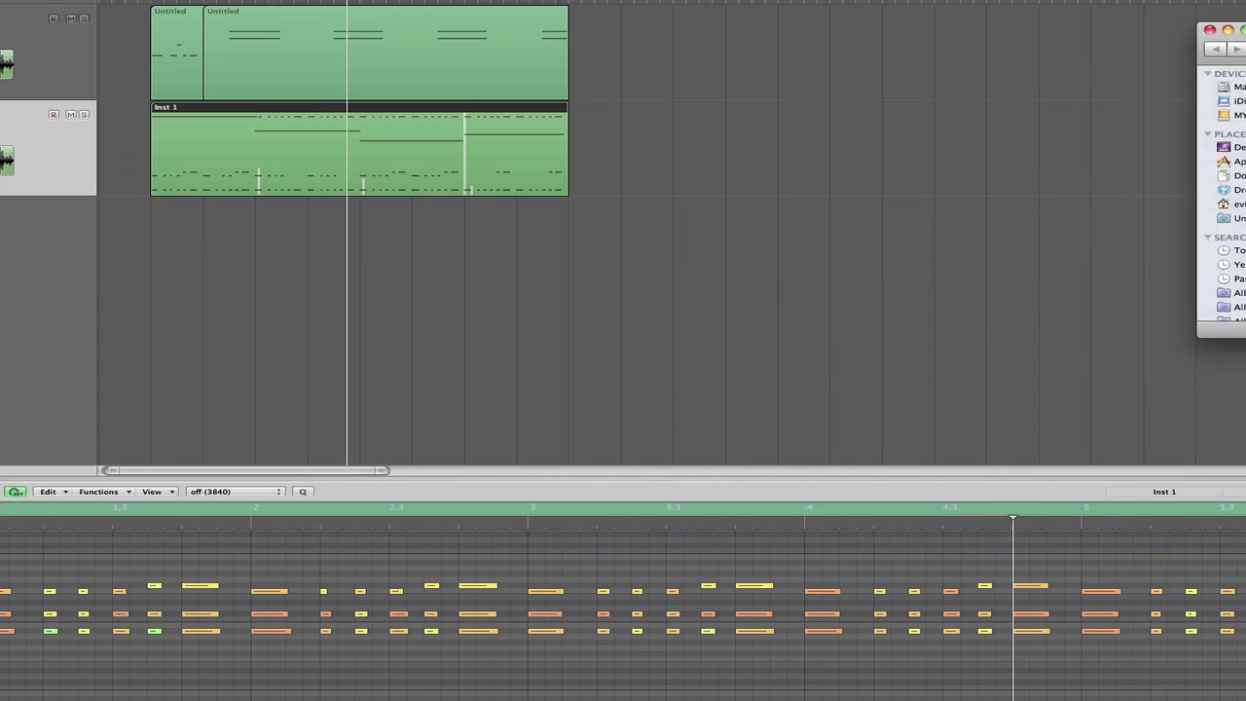
click(816, 349)
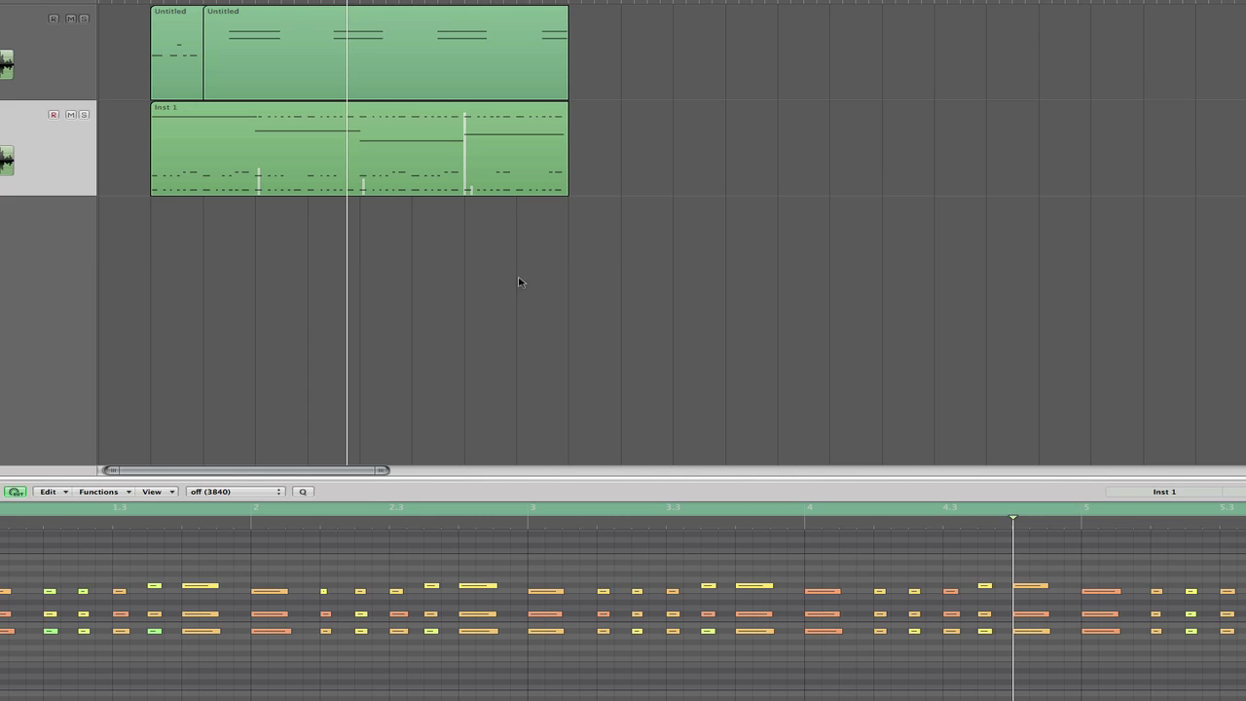
key(r)
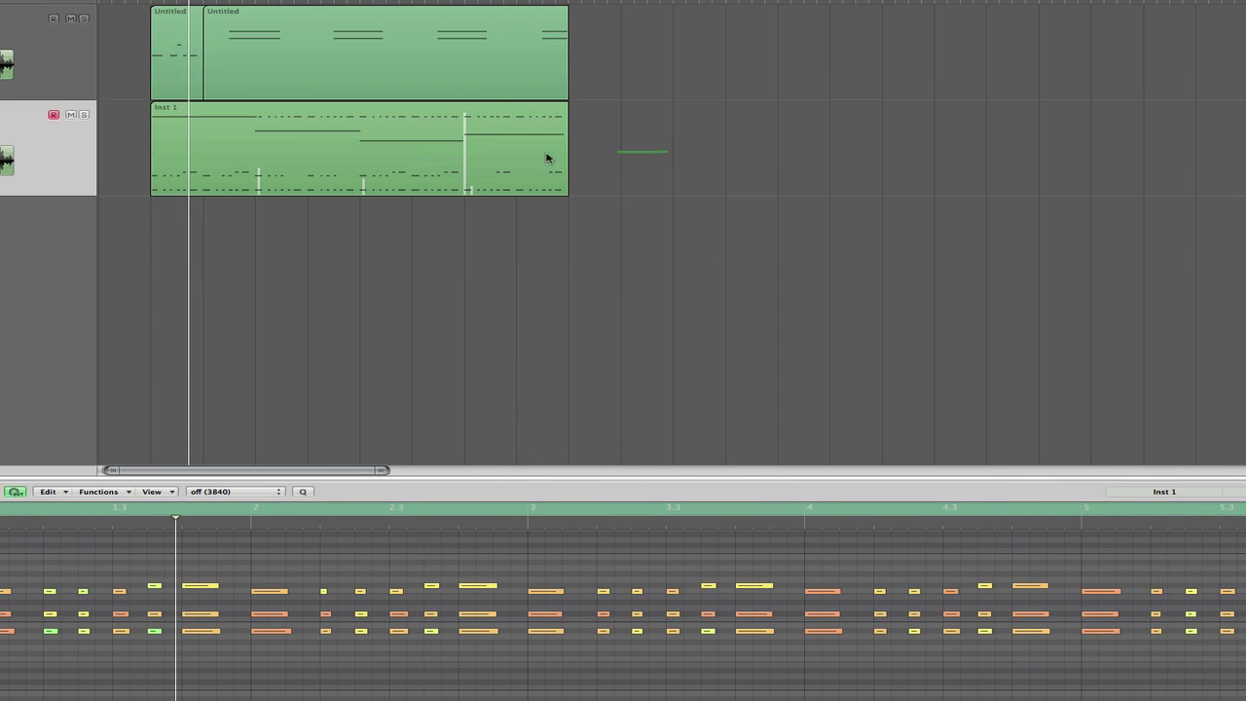
- Delete the Inst 1 region, drop a different MIDI melody onto track 2, and play it
click(320, 162)
key(Delete)
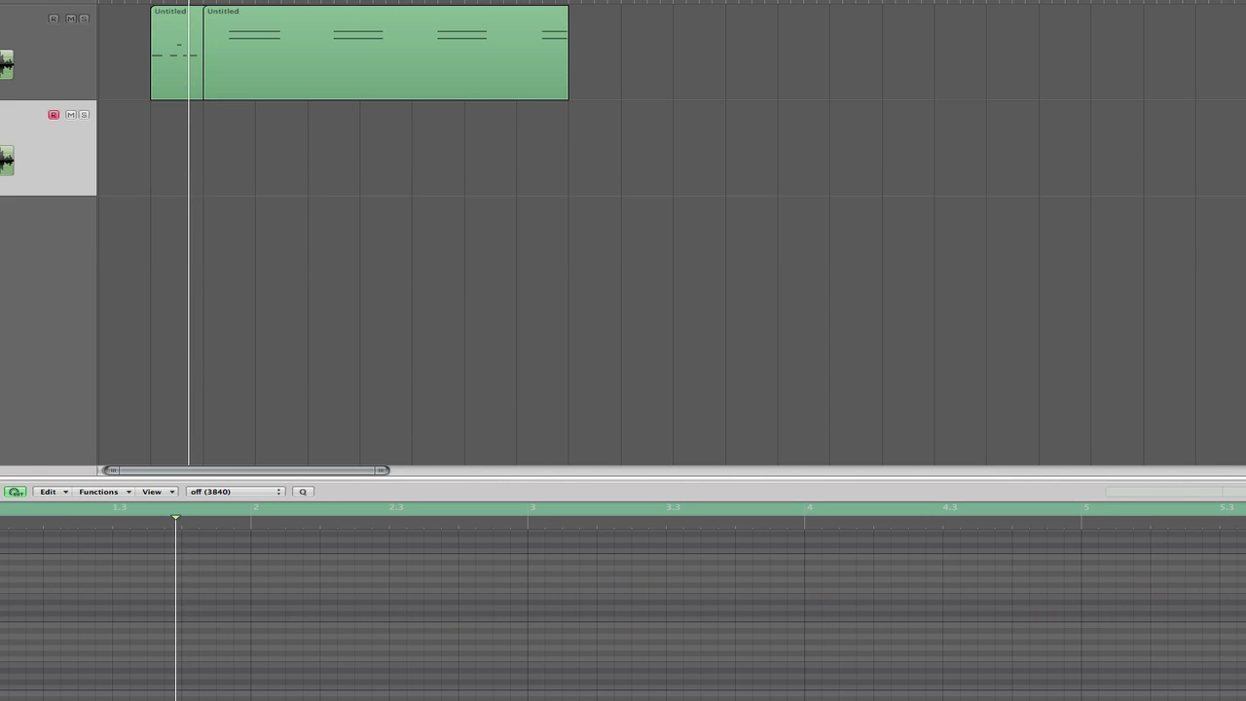
drag(1245, 75, 168, 167)
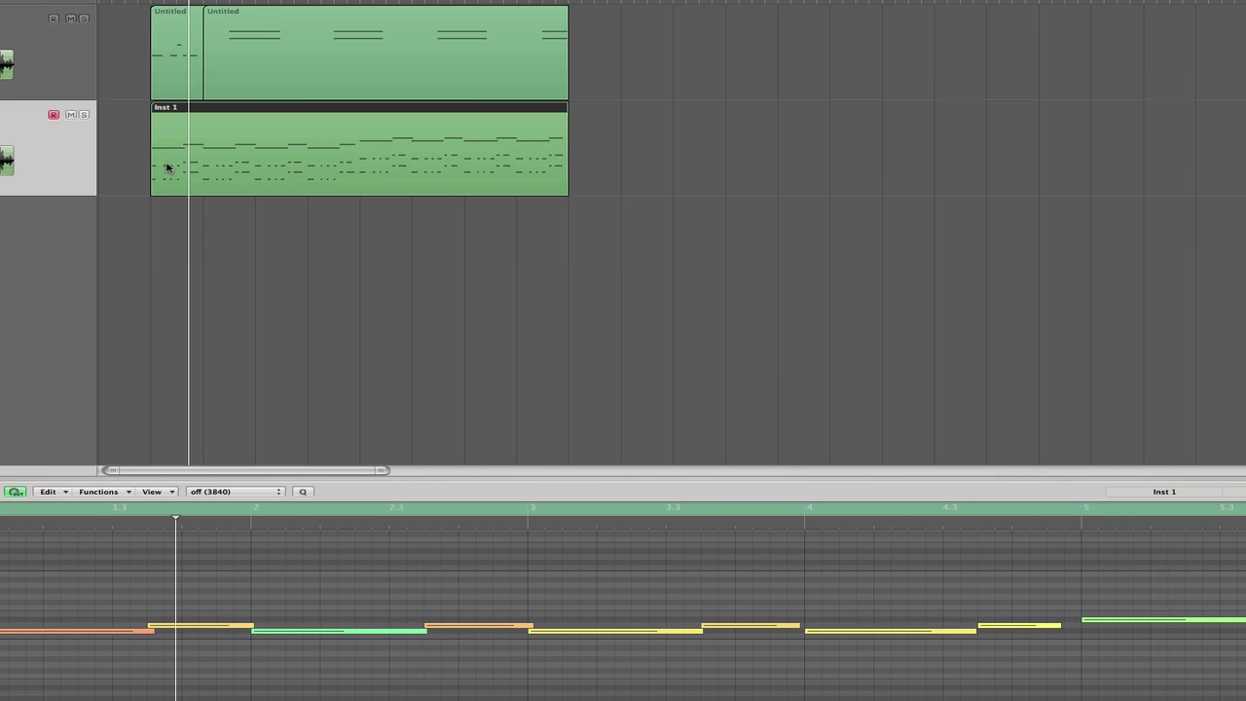
click(409, 321)
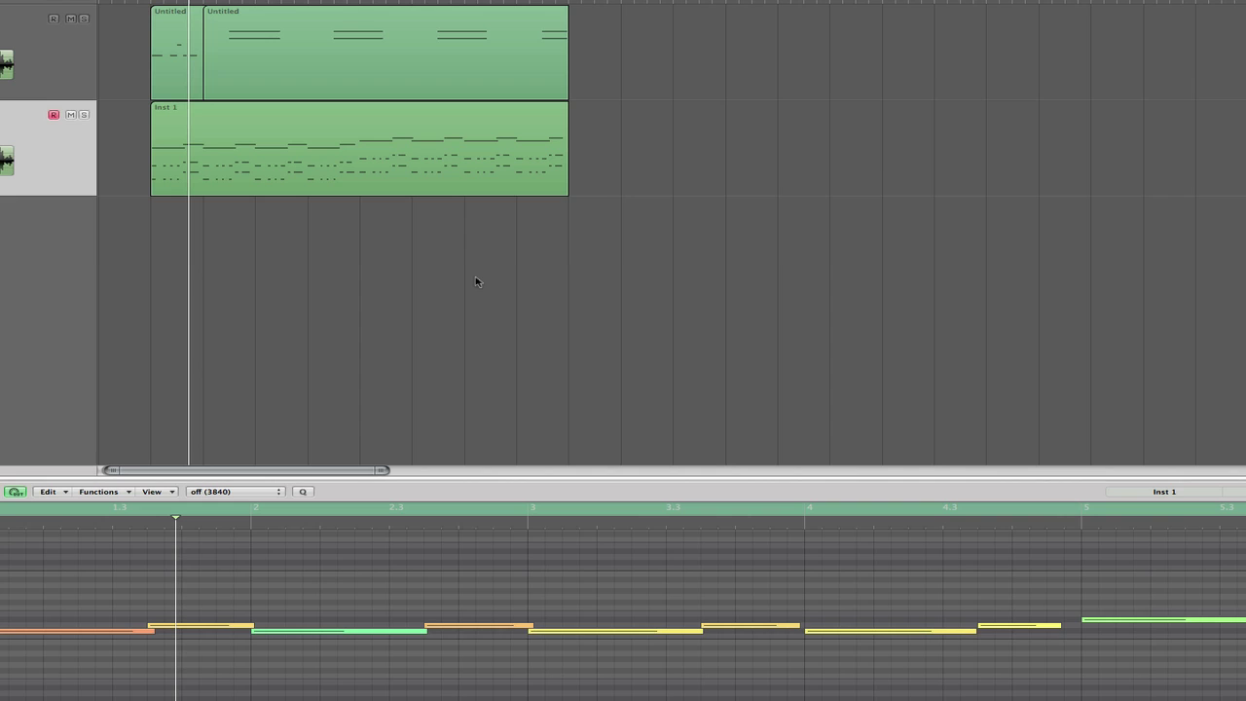
key(space)
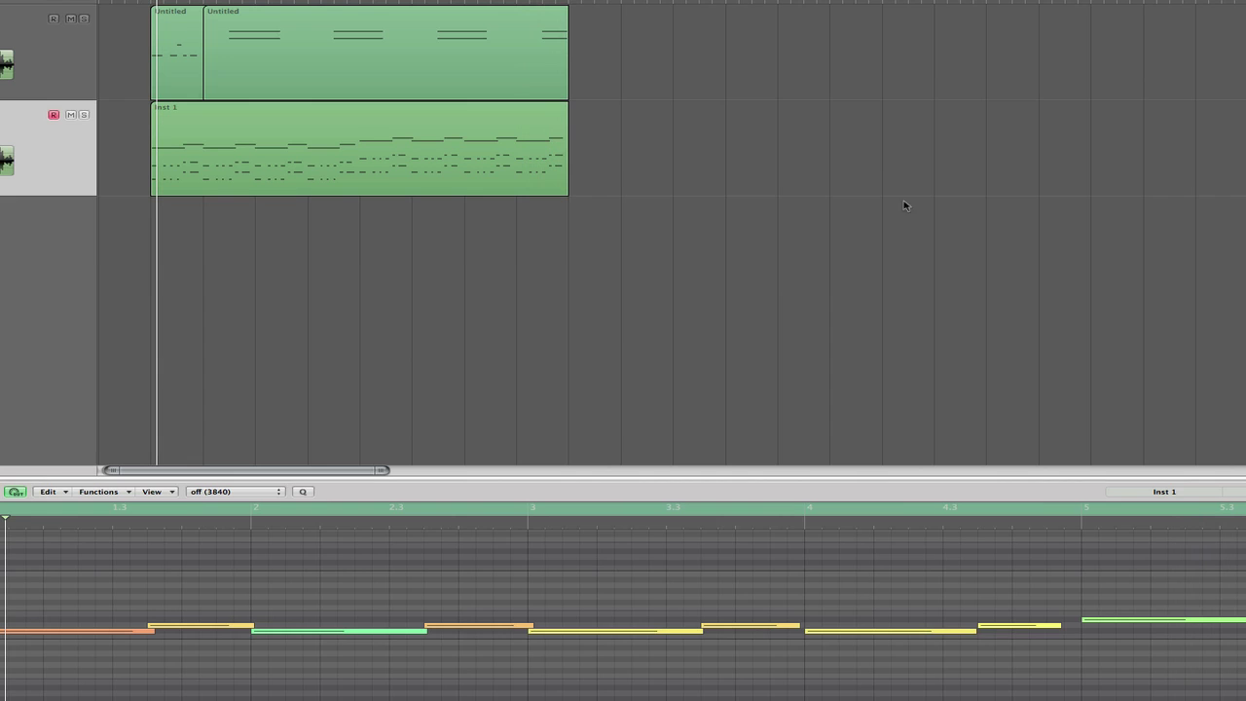
- Delete the Inst 1 region and drop Trap pro 3 bpm 140.mid onto track 2
drag(1156, 118, 1245, 78)
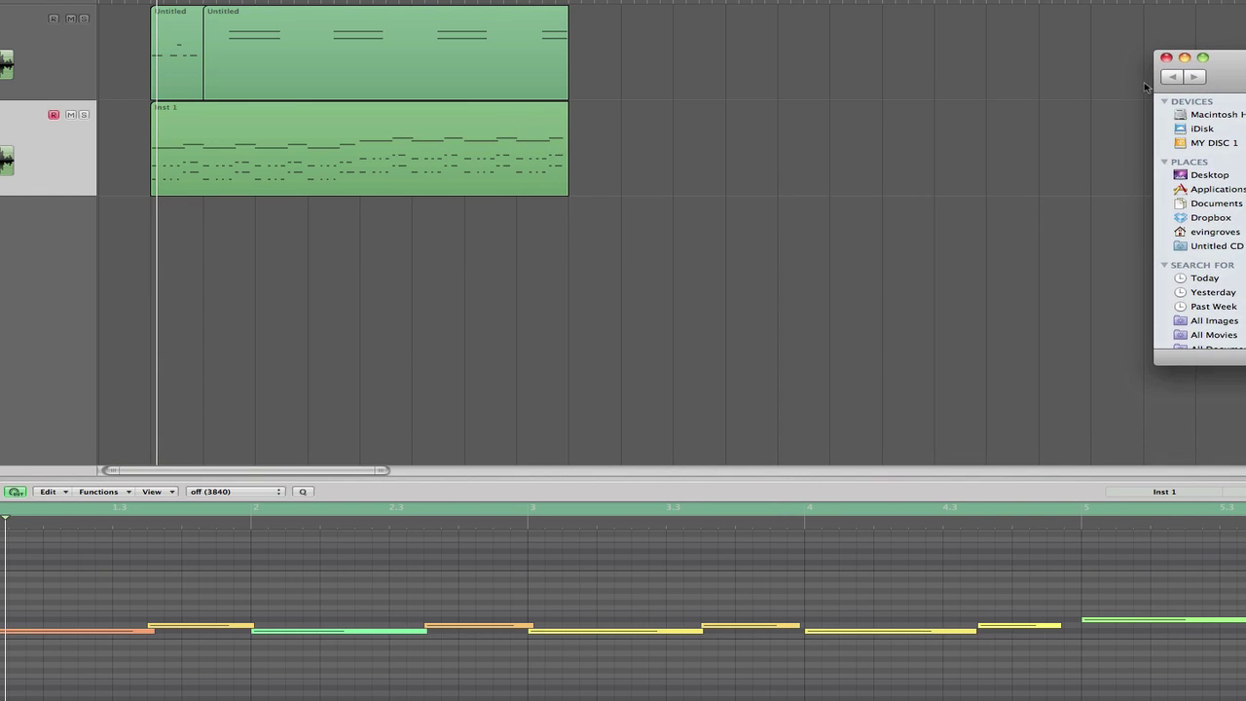
click(428, 163)
key(Delete)
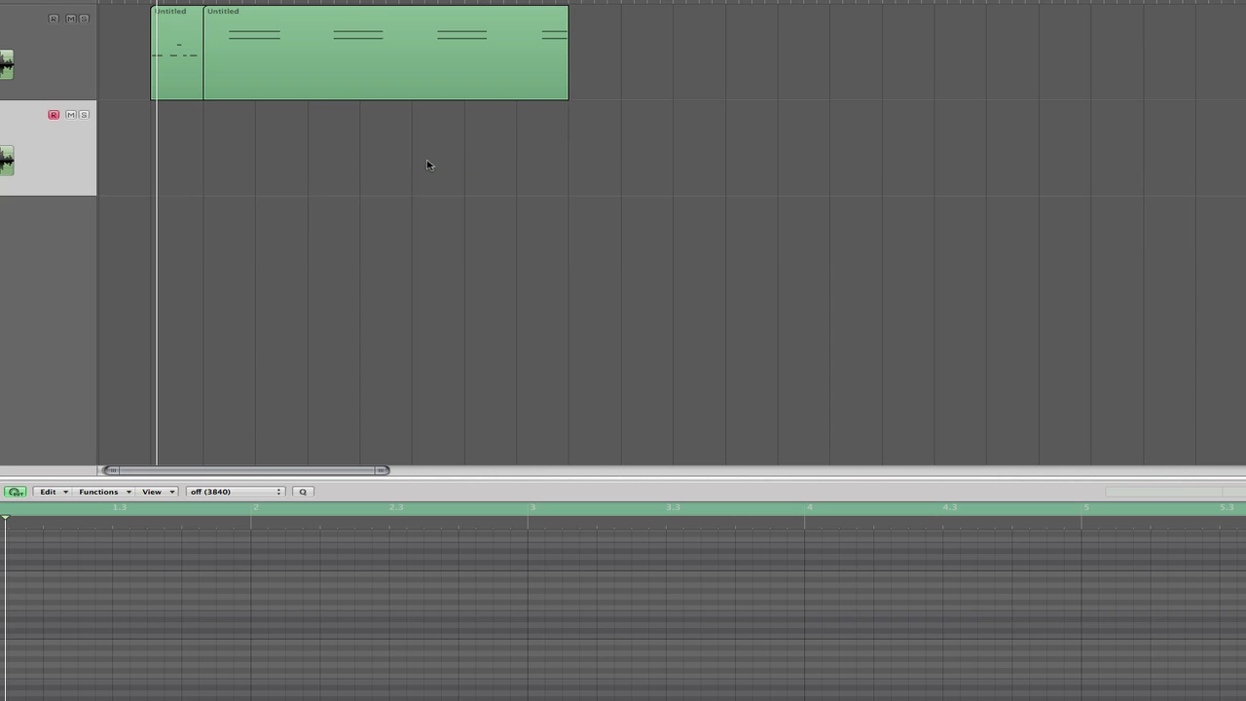
drag(1241, 72, 1043, 215)
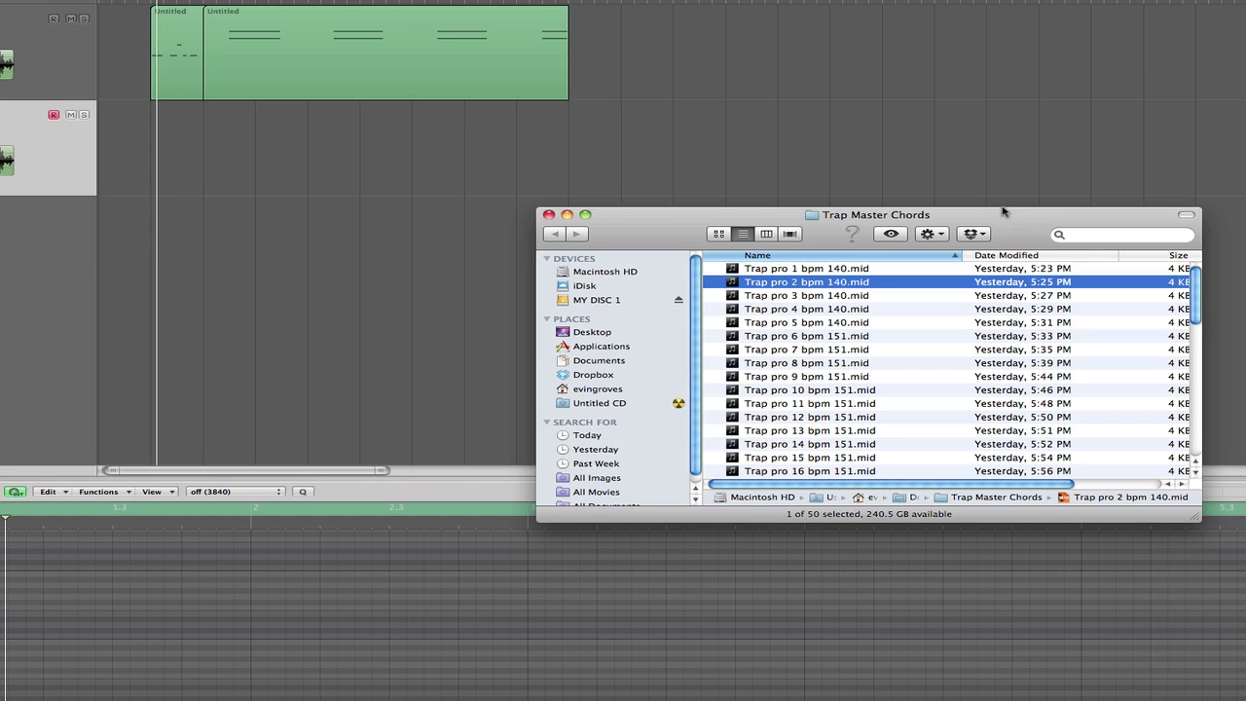
click(806, 297)
drag(830, 302, 161, 139)
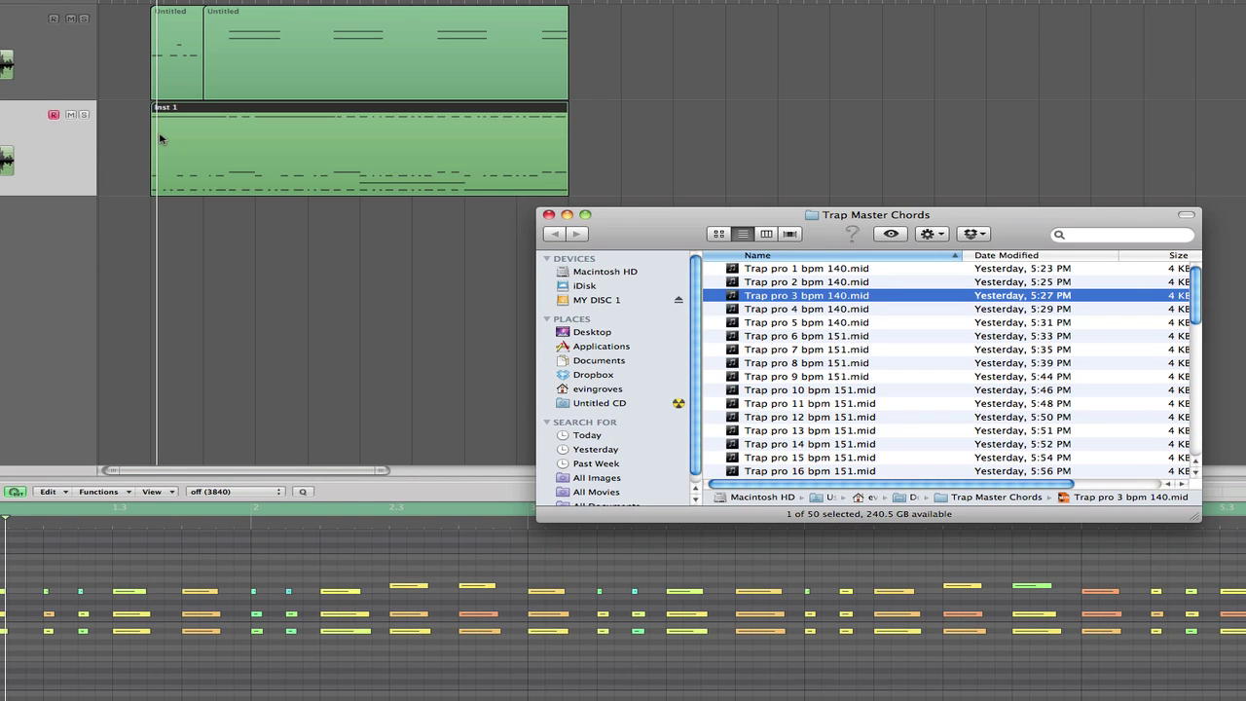
- Hide the Finder window, deselect the new region and play it over the drums
click(641, 223)
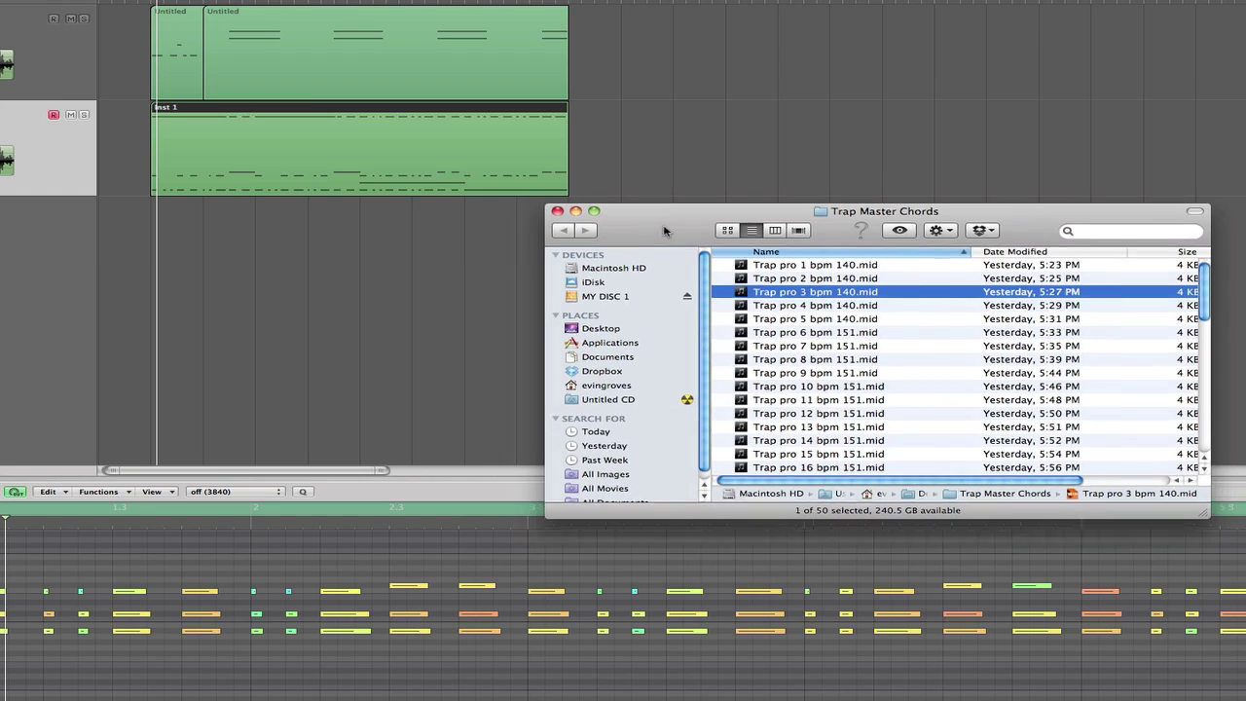
key(super+w)
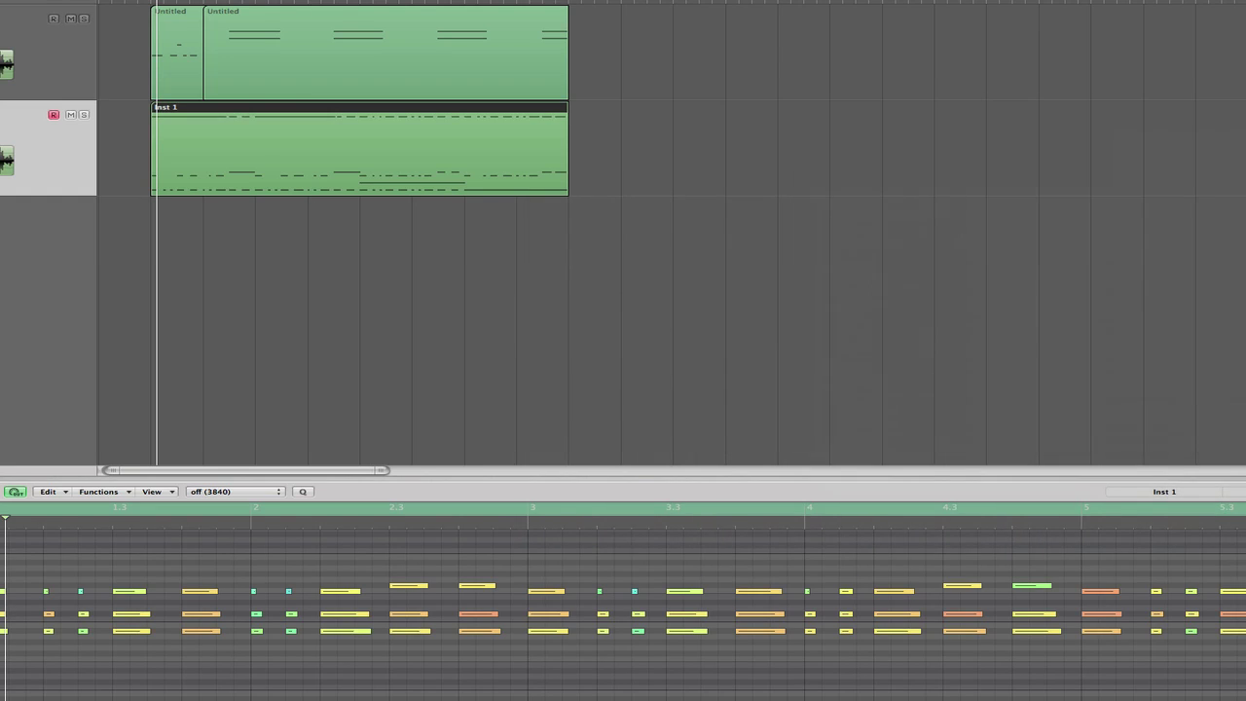
click(706, 146)
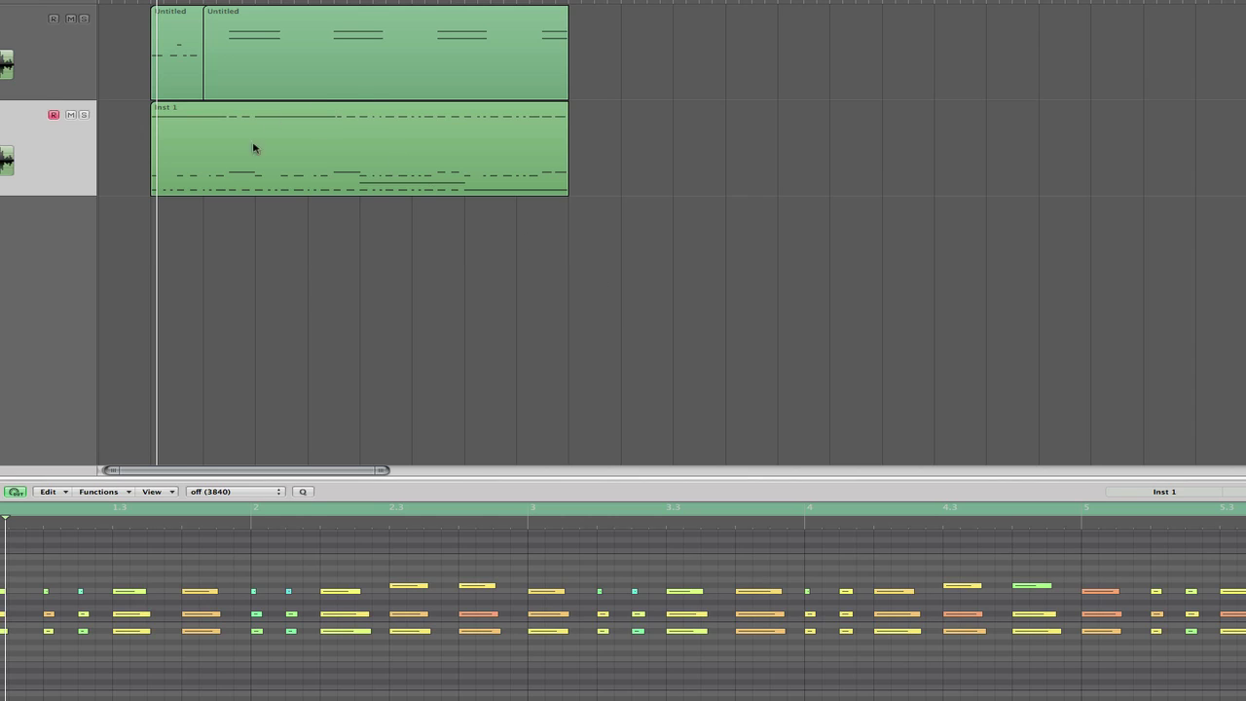
key(space)
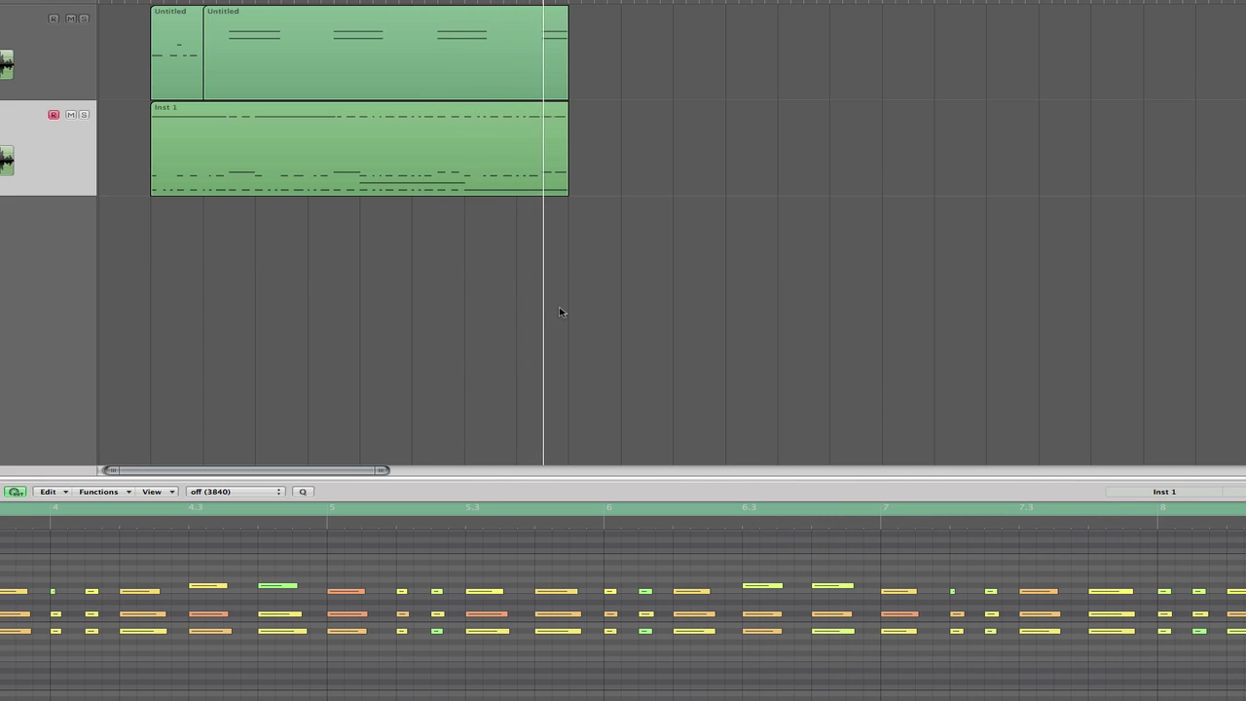
- Delete the old Inst 1 region and import Trap pro 4 bpm 140.mid onto that track
click(464, 156)
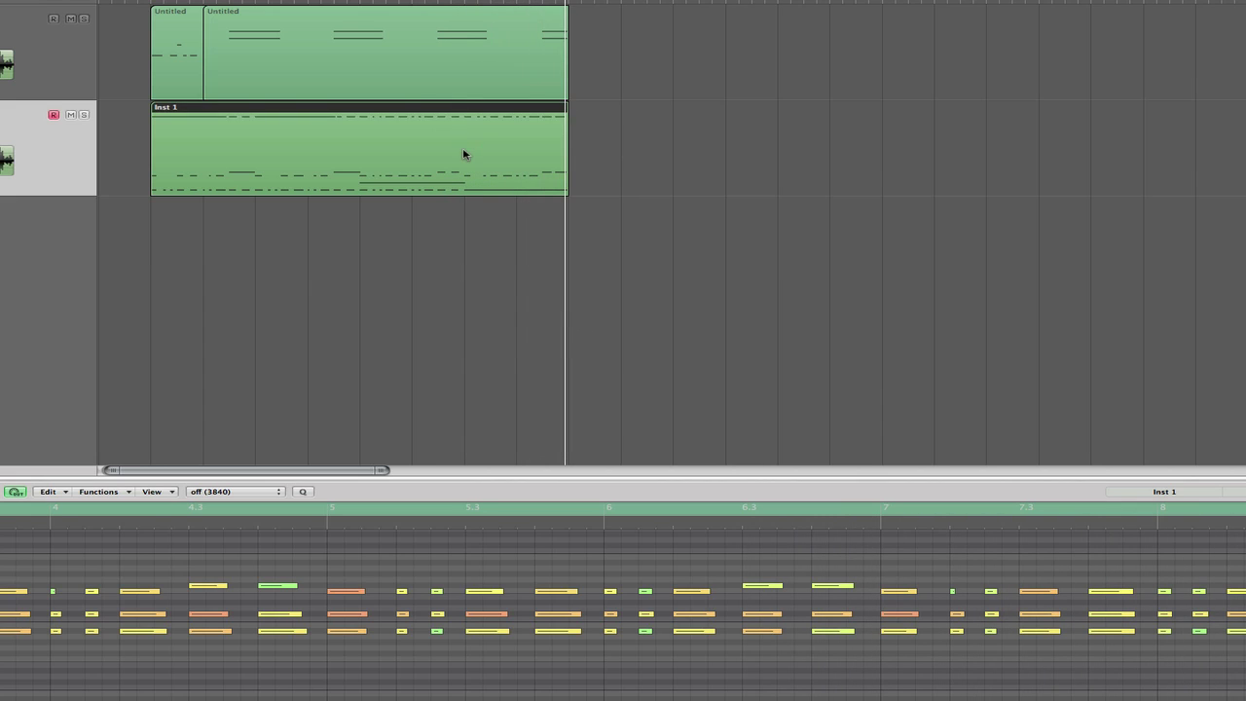
key(Delete)
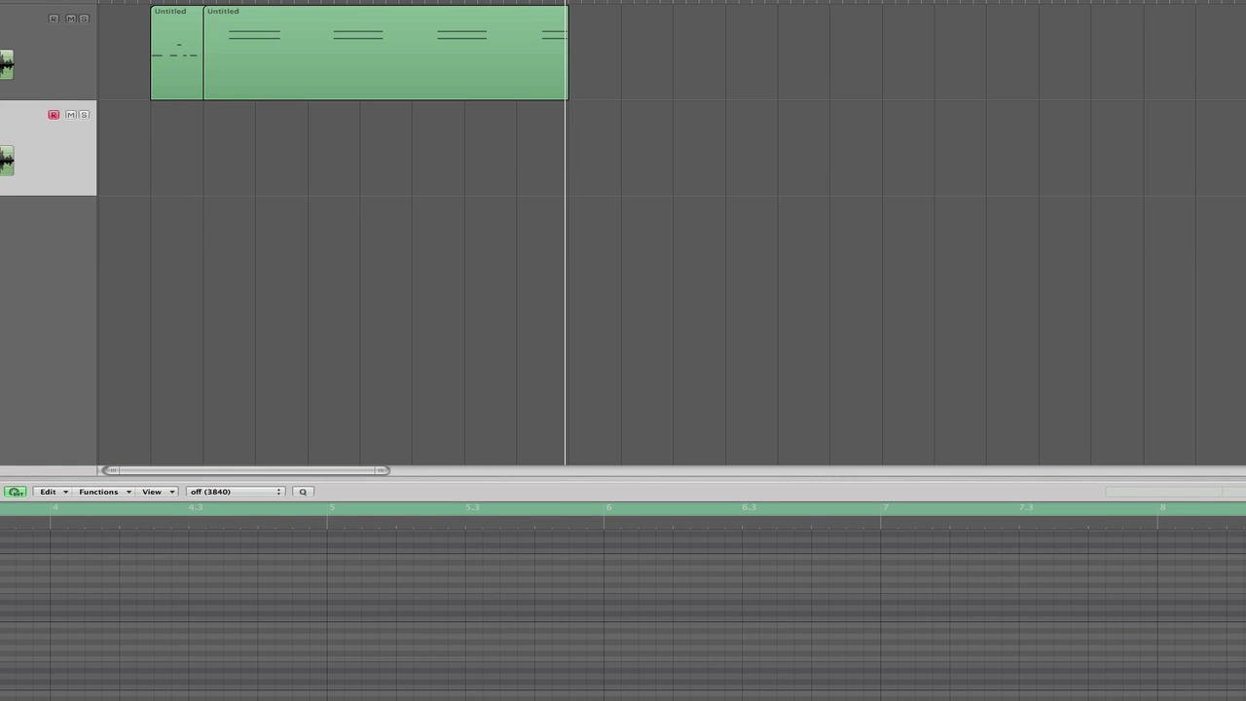
drag(1245, 153, 161, 164)
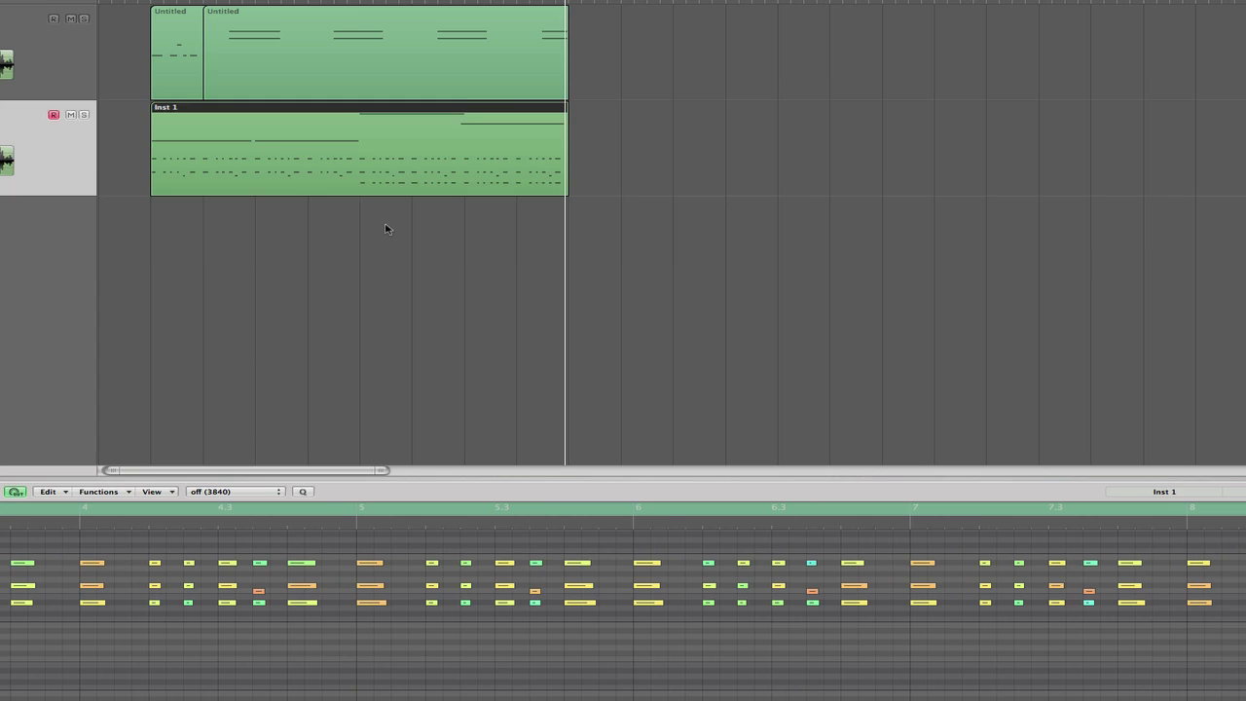
click(449, 277)
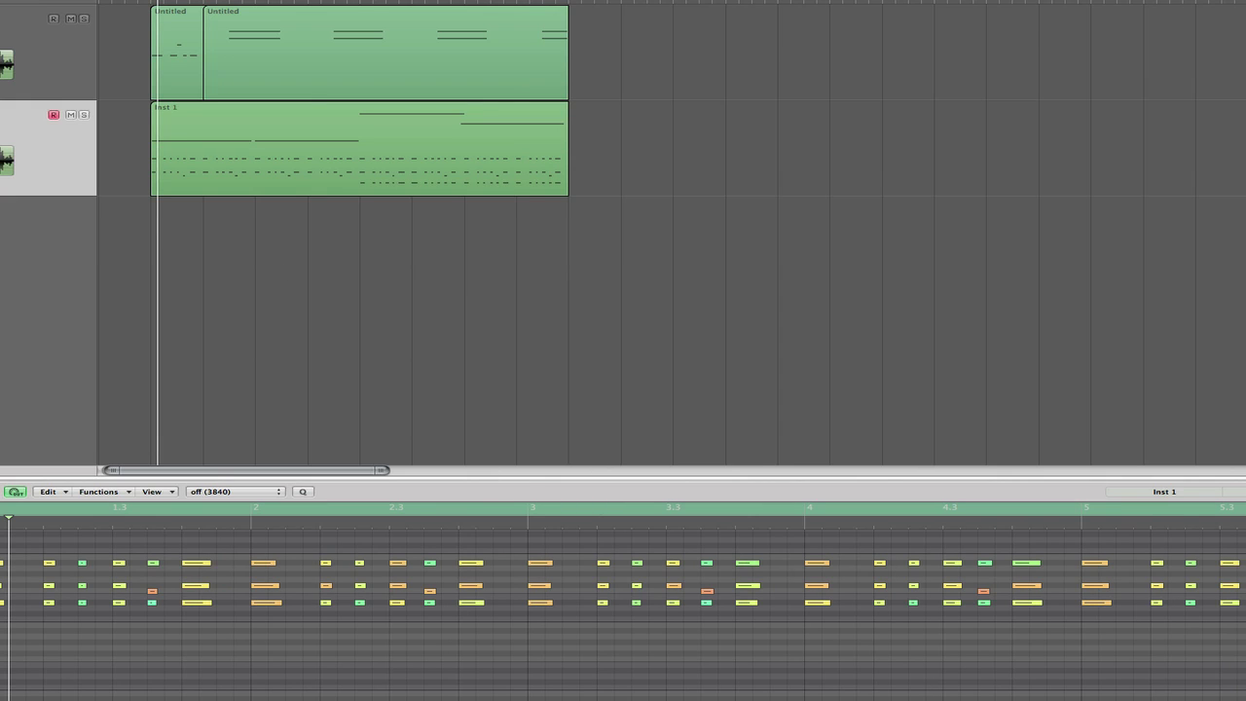
- Scroll and zoom the piano roll to view bars 1 to 7 of the melody
scroll(623, 603, down, 1)
scroll(623, 604, up, 2)
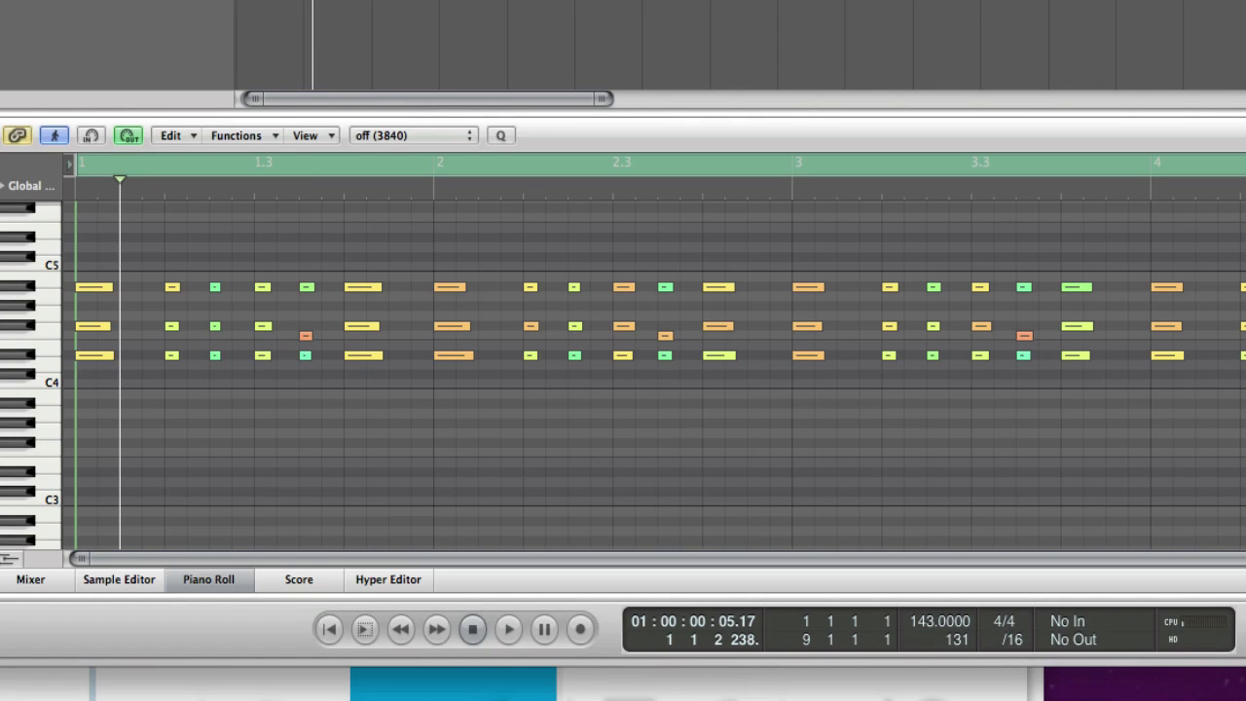
key(ctrl+Left)
key(ctrl+Left)
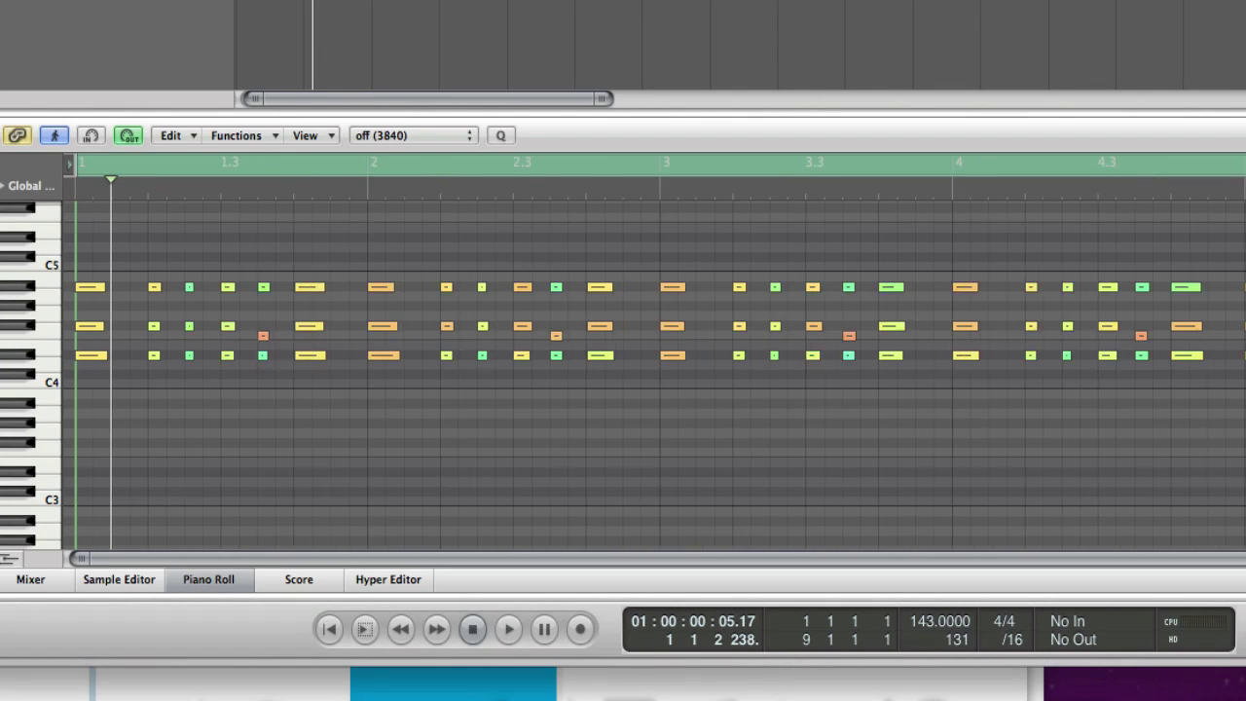
key(ctrl+Right)
key(ctrl+Right)
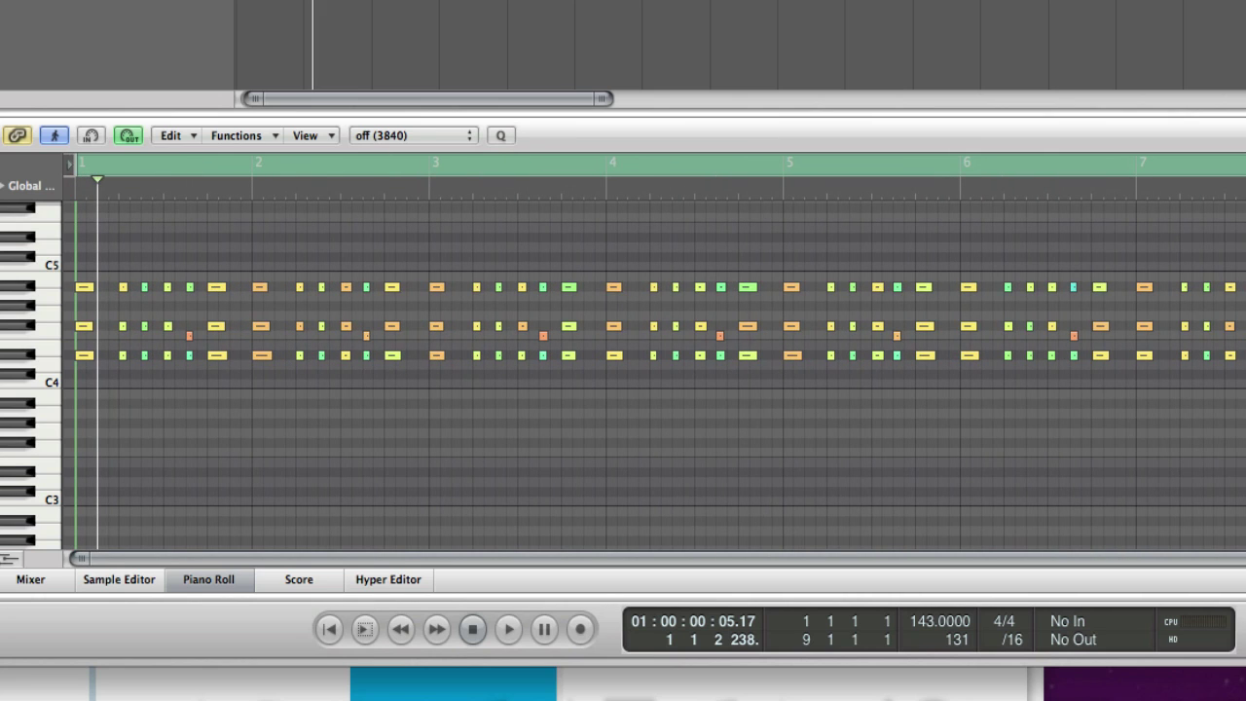
scroll(623, 376, down, 3)
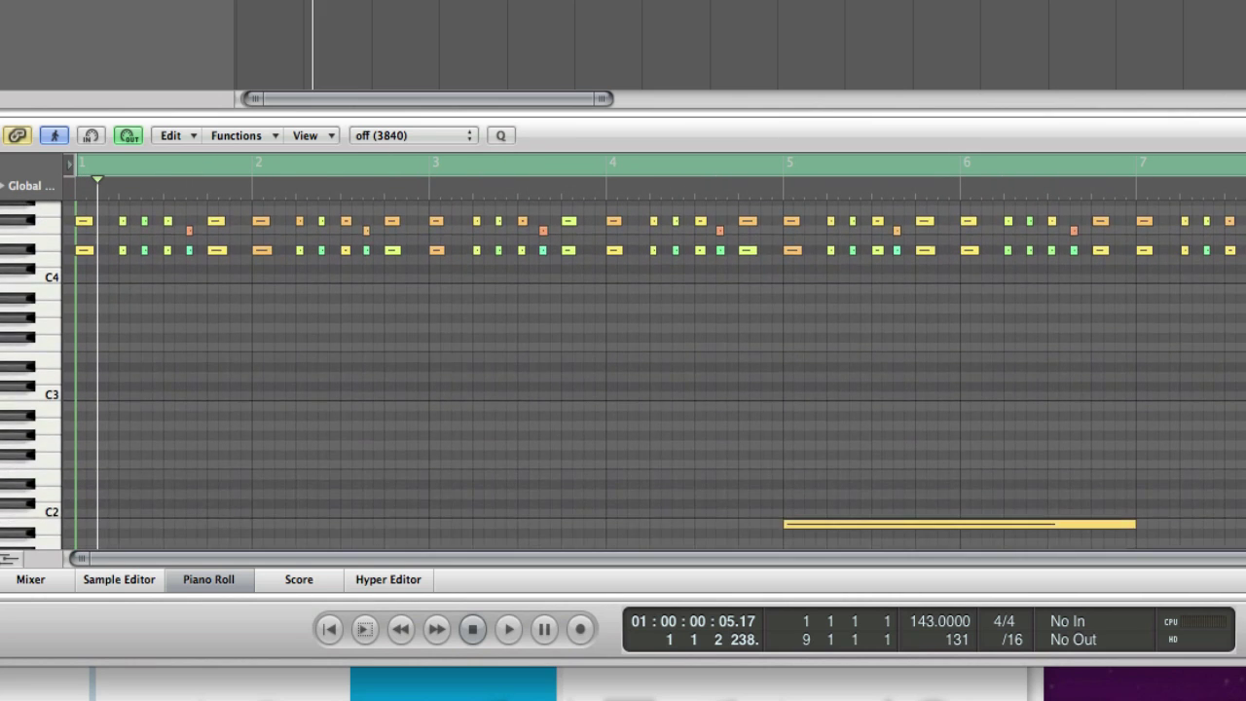
scroll(623, 376, up, 4)
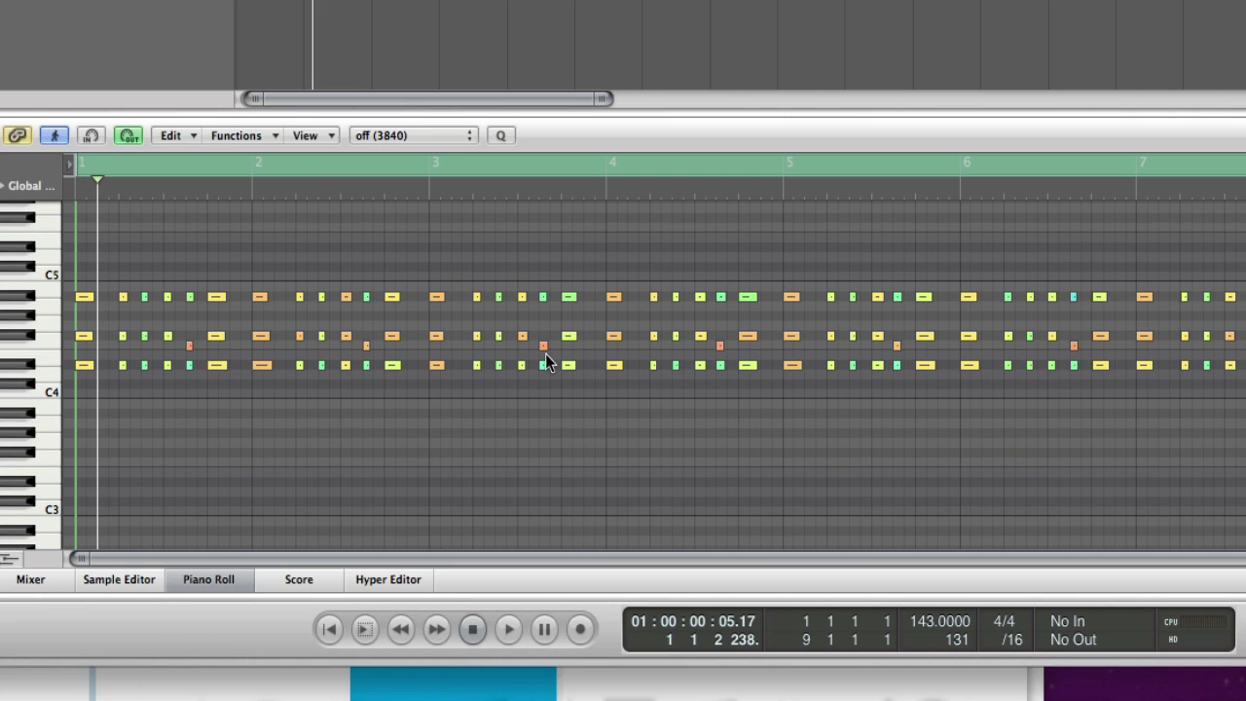
scroll(623, 375, down, 8)
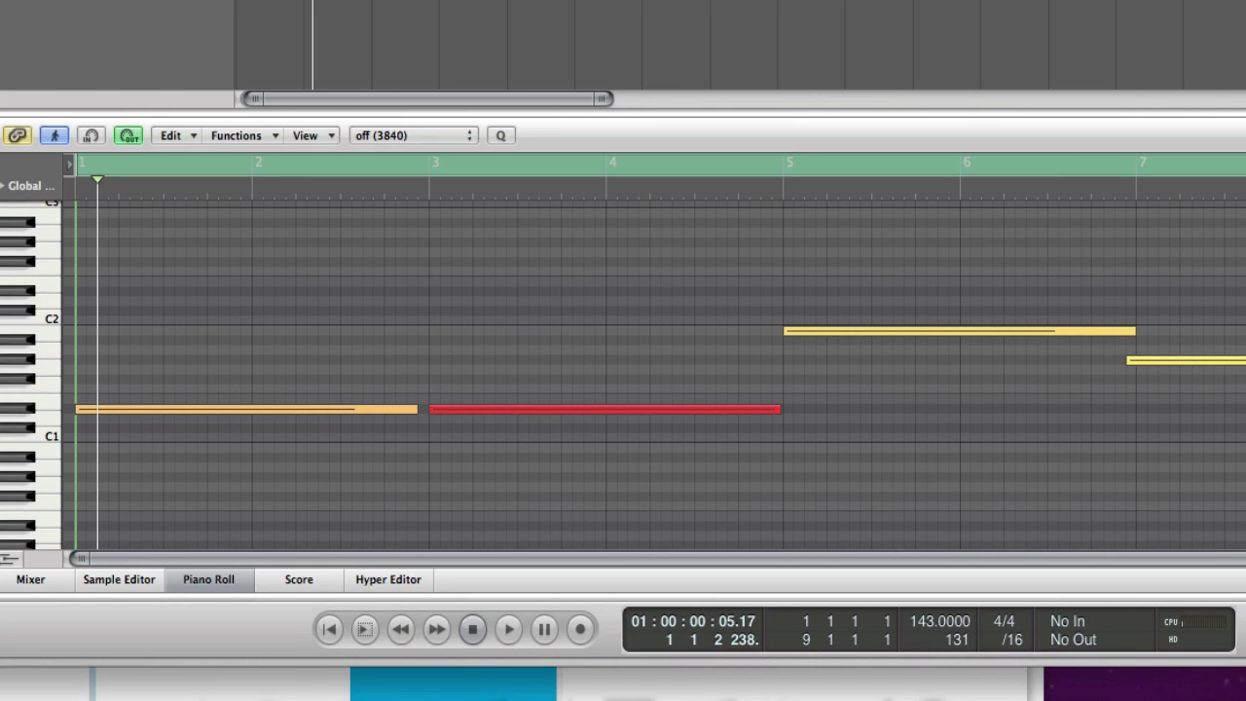
scroll(623, 376, up, 8)
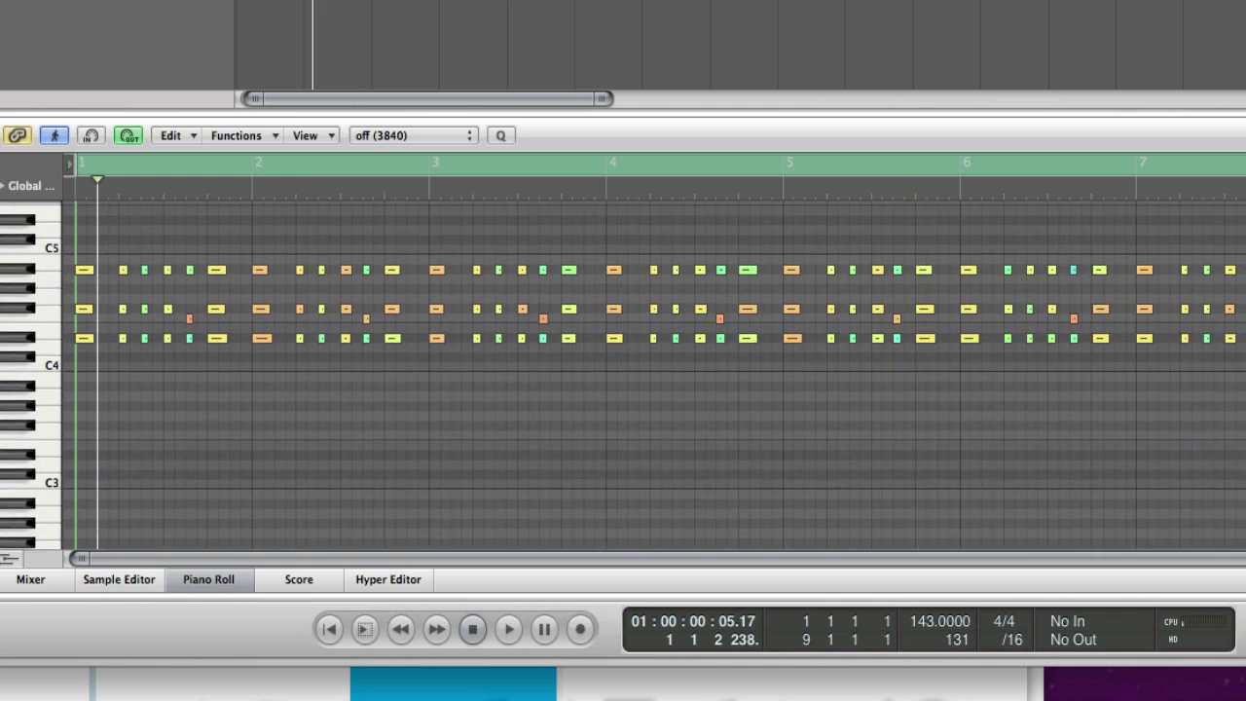
scroll(623, 376, down, 7)
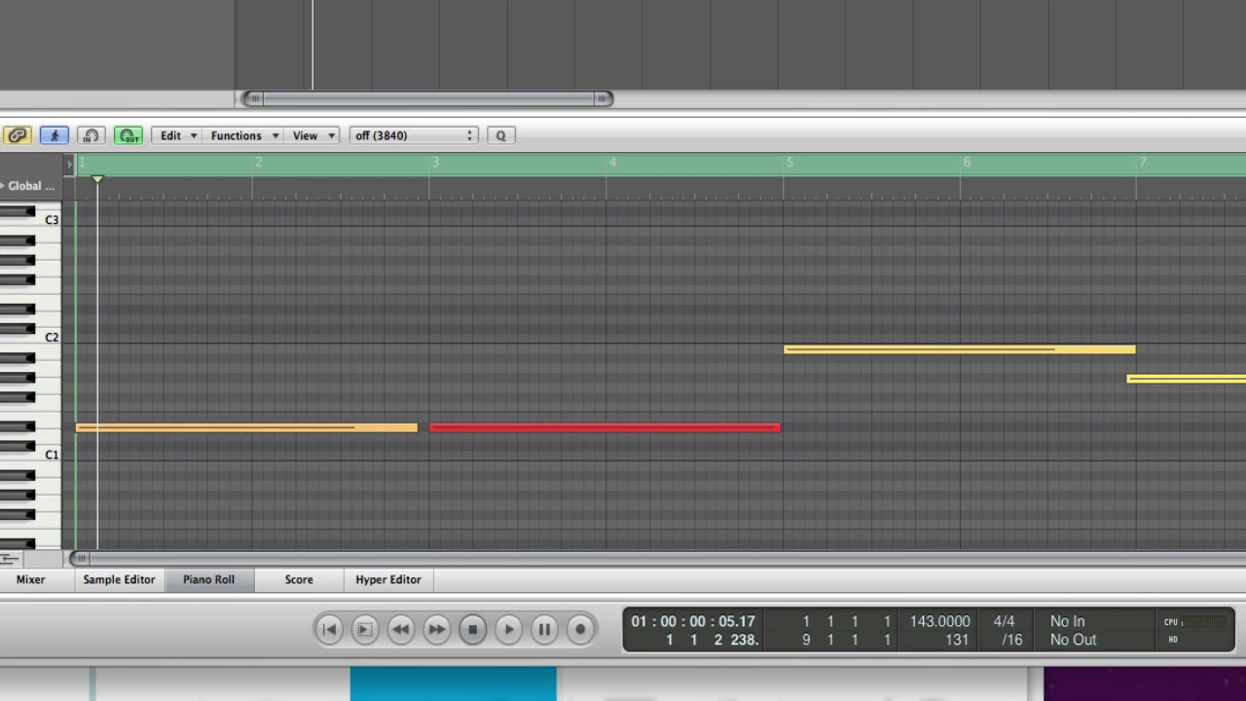
- Drag a marquee across the high chord notes toward the bass notes to select them
drag(1244, 511, 723, 443)
drag(223, 377, 68, 217)
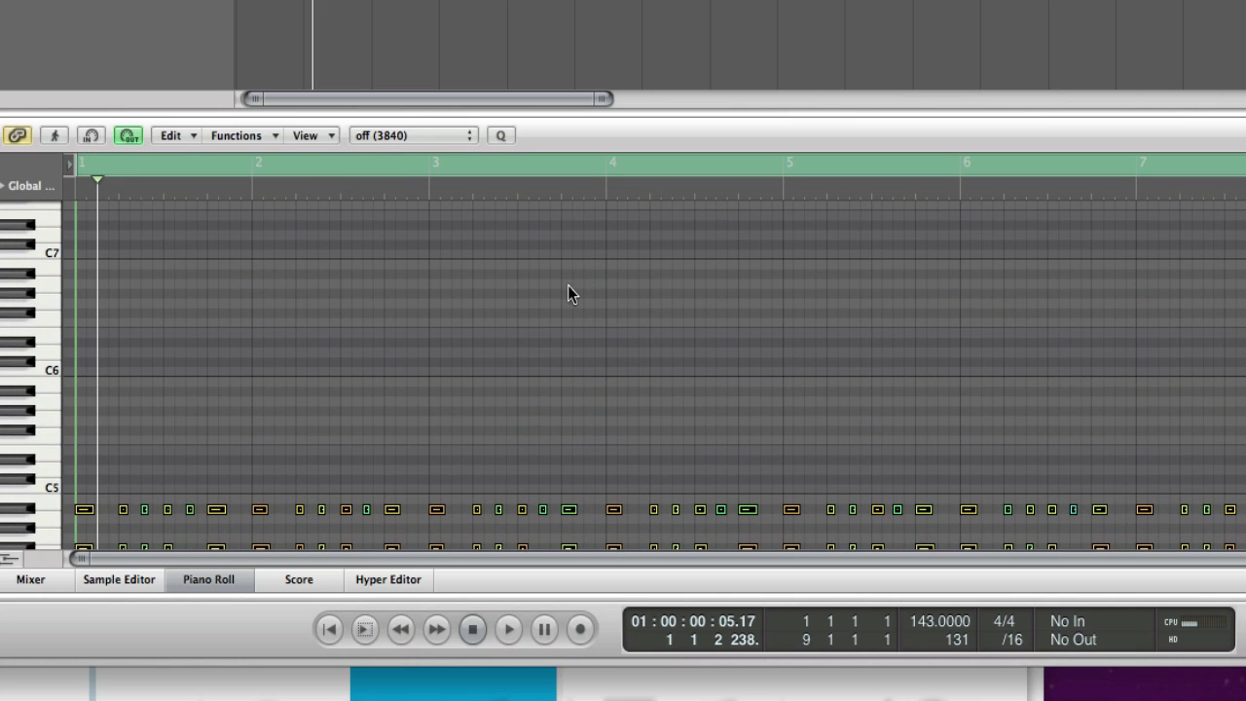
scroll(652, 375, down, 10)
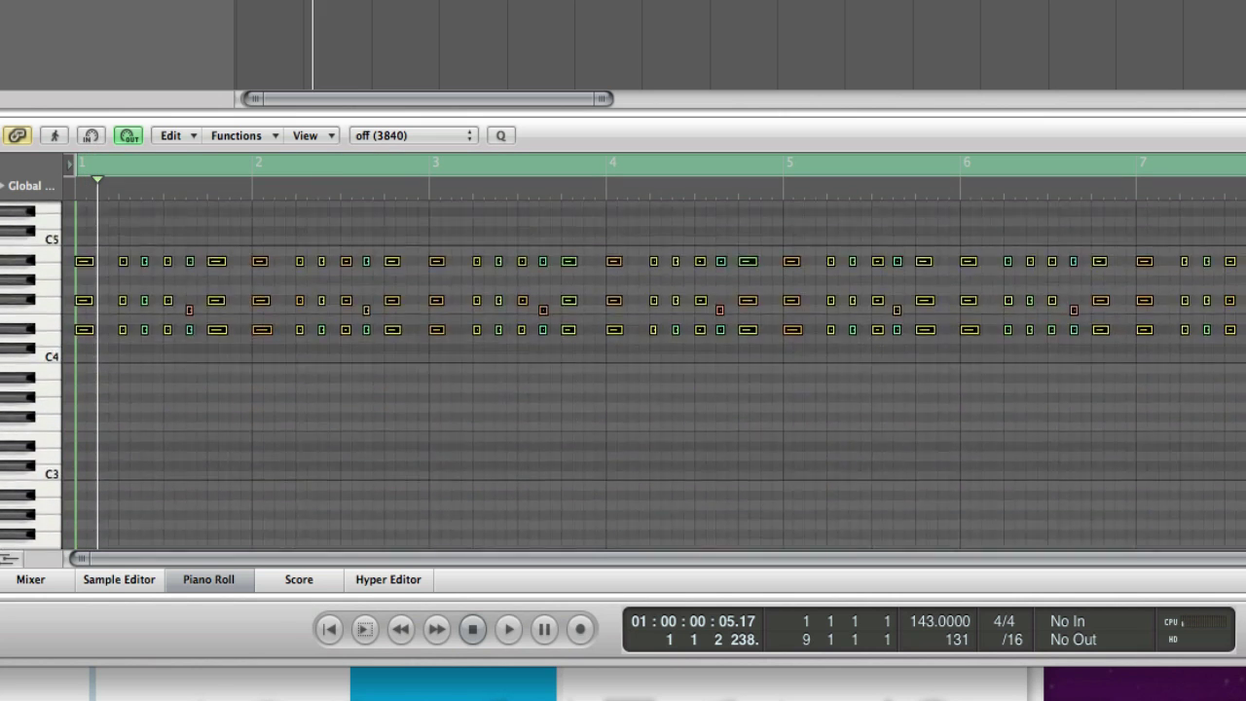
scroll(652, 375, down, 3)
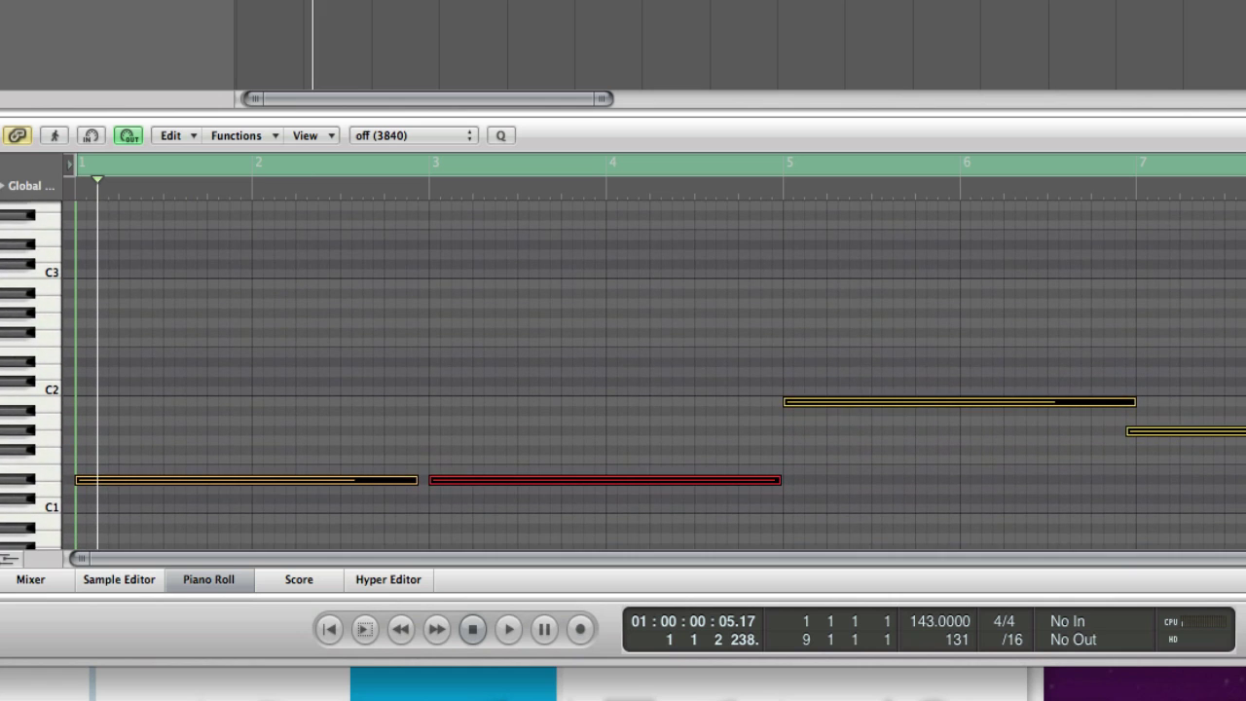
scroll(653, 374, up, 8)
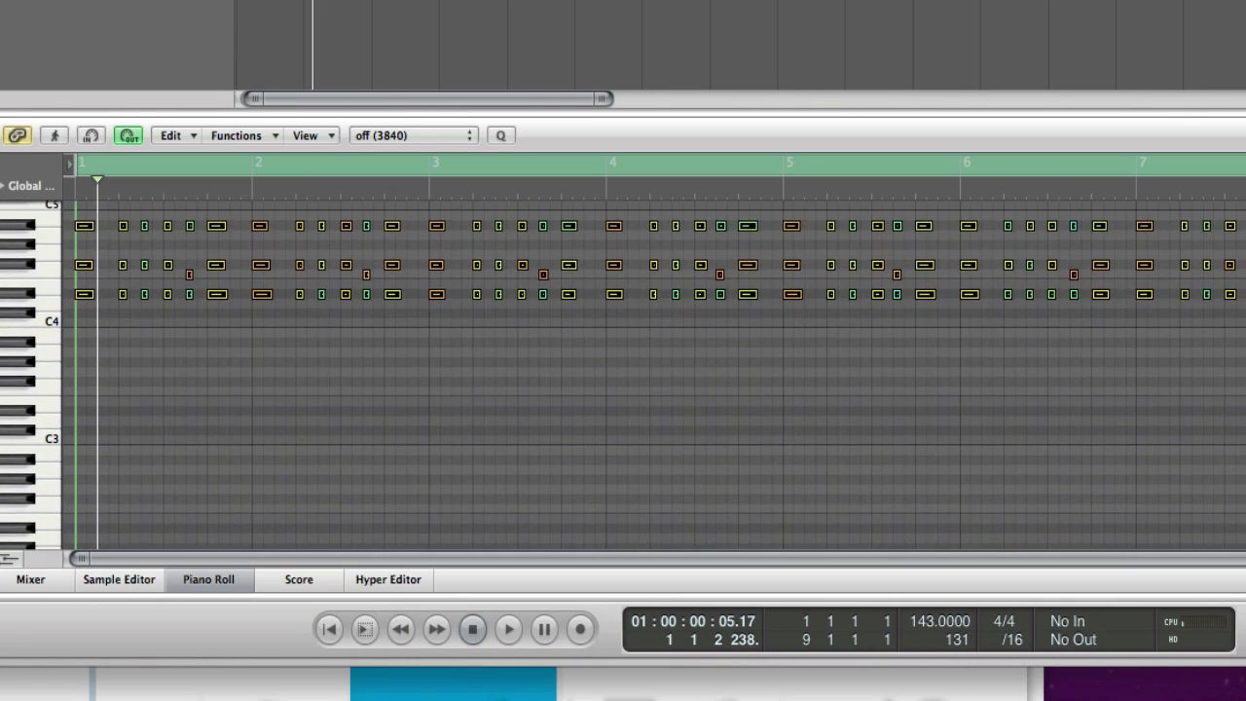
scroll(653, 375, down, 8)
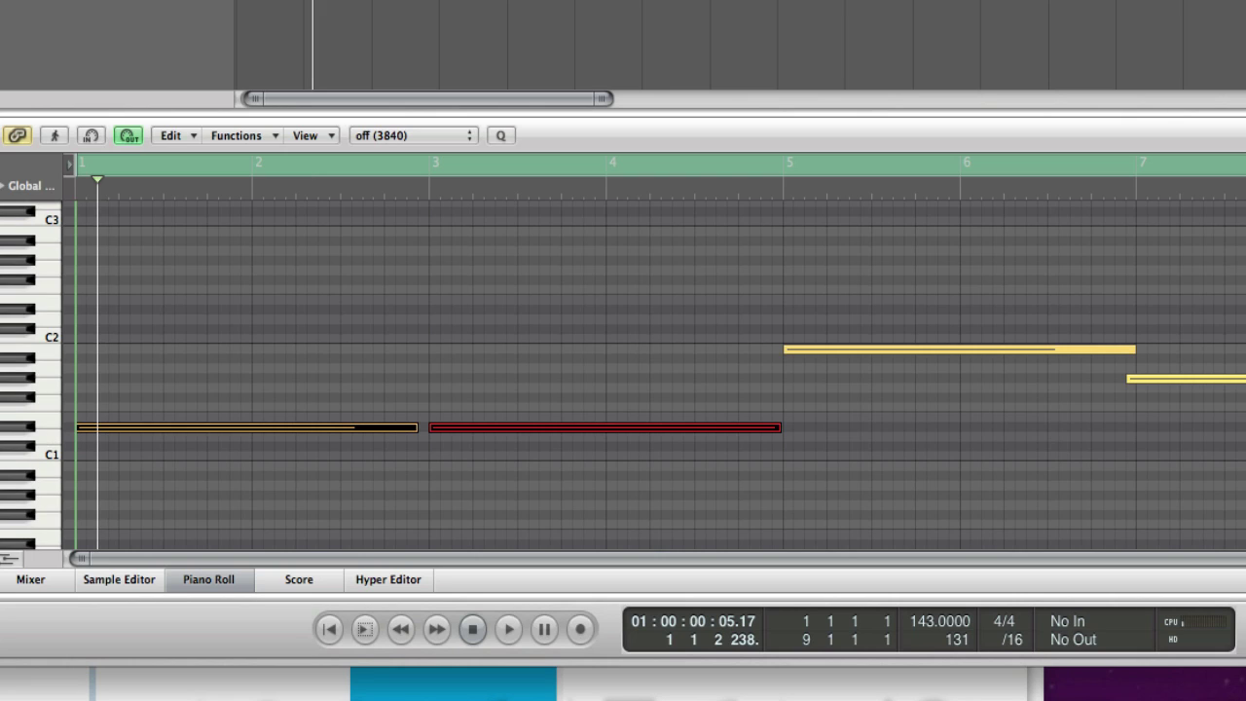
- Extend the selection over the bass notes, raise them four semitones, and audition
drag(1117, 501, 76, 154)
scroll(935, 409, down, 15)
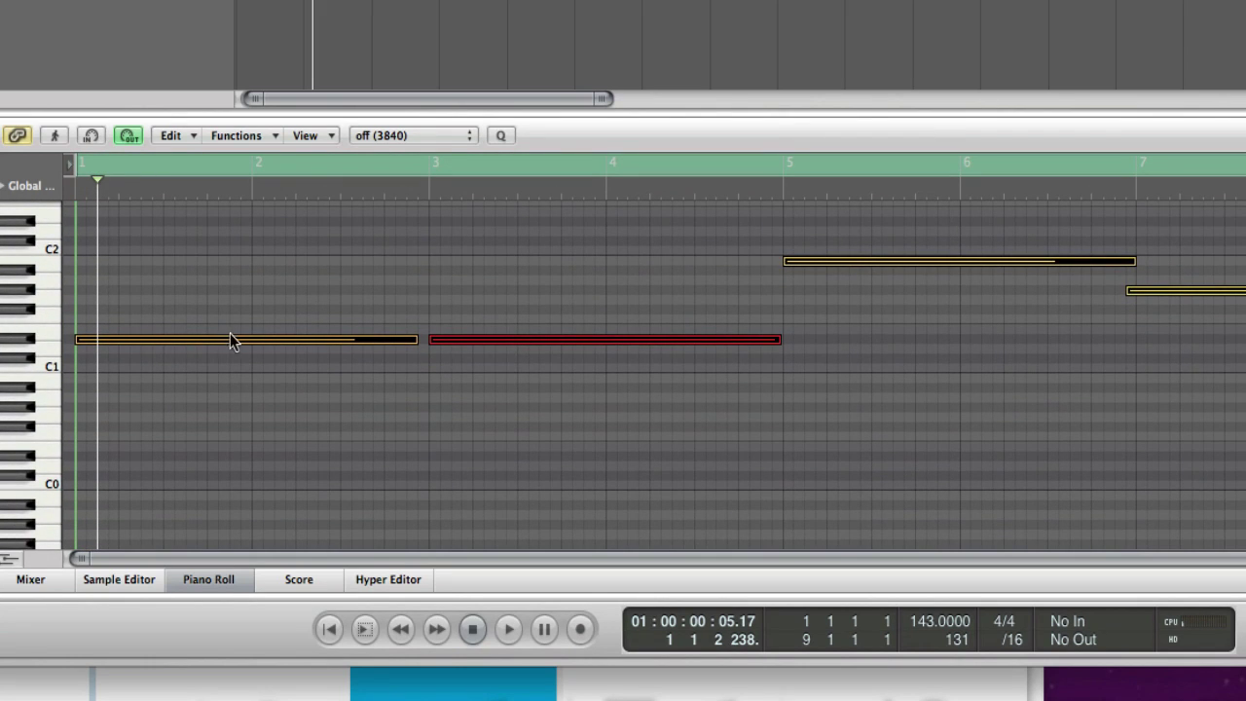
drag(223, 339, 222, 300)
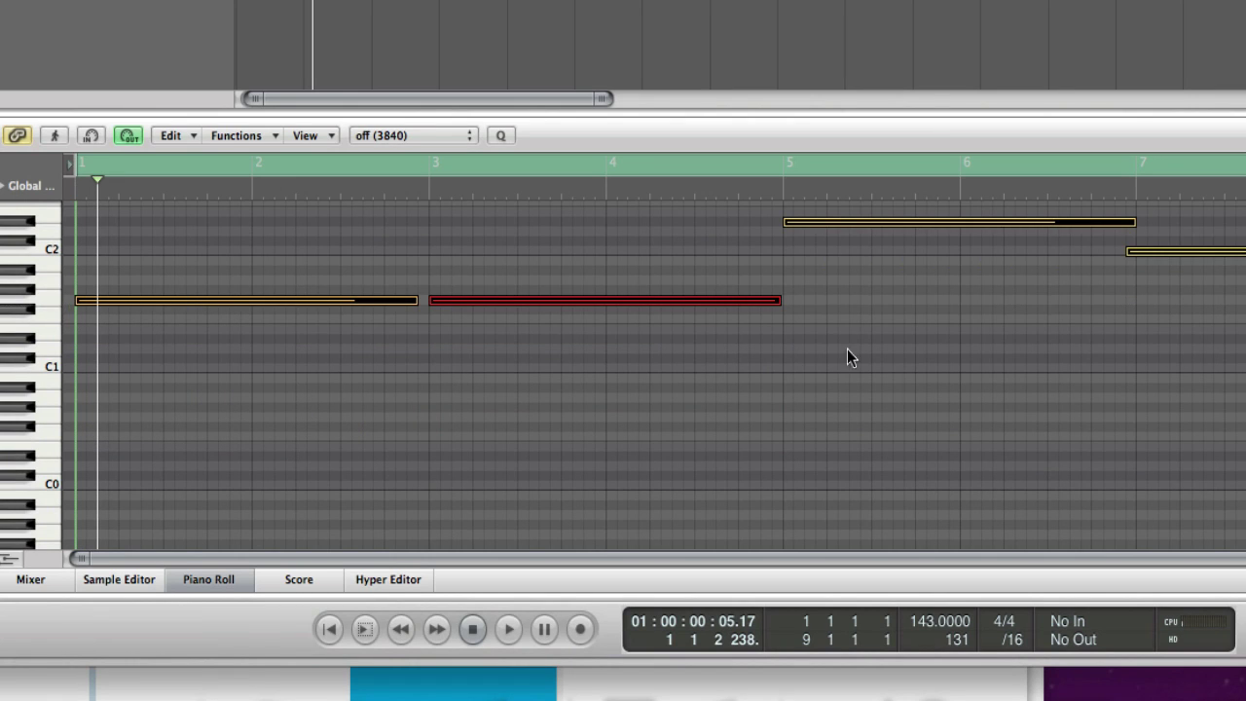
key(space)
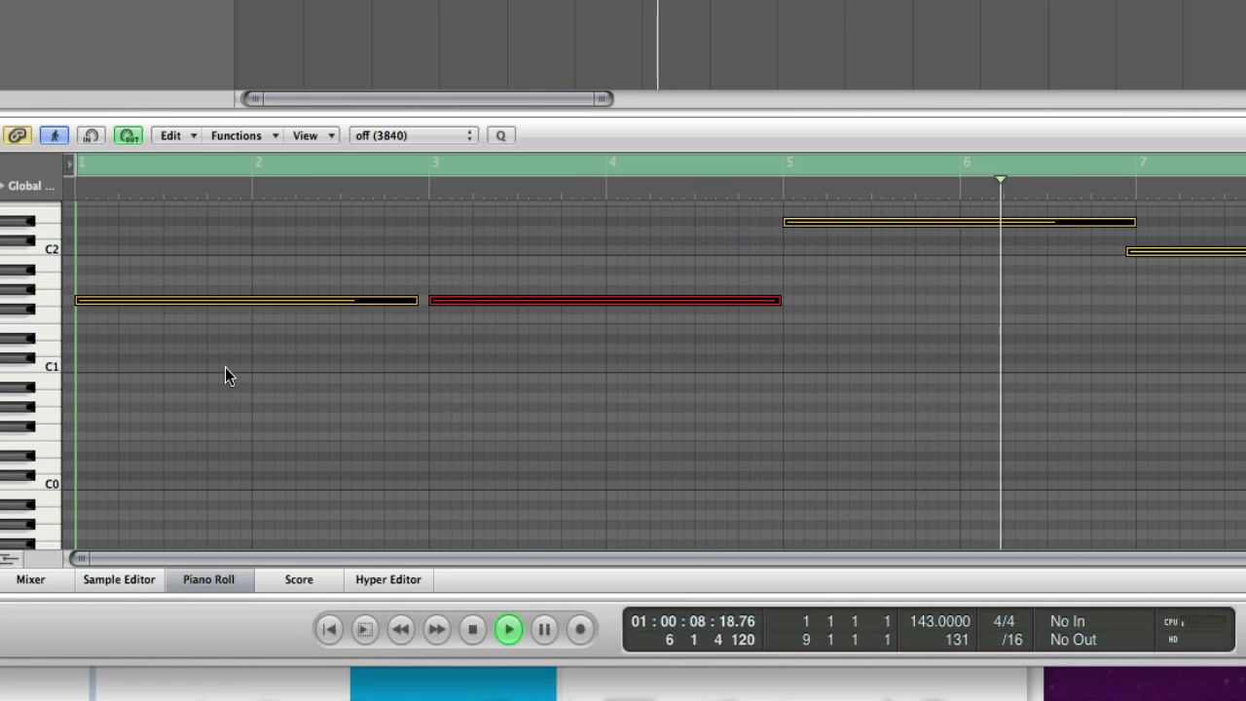
key(space)
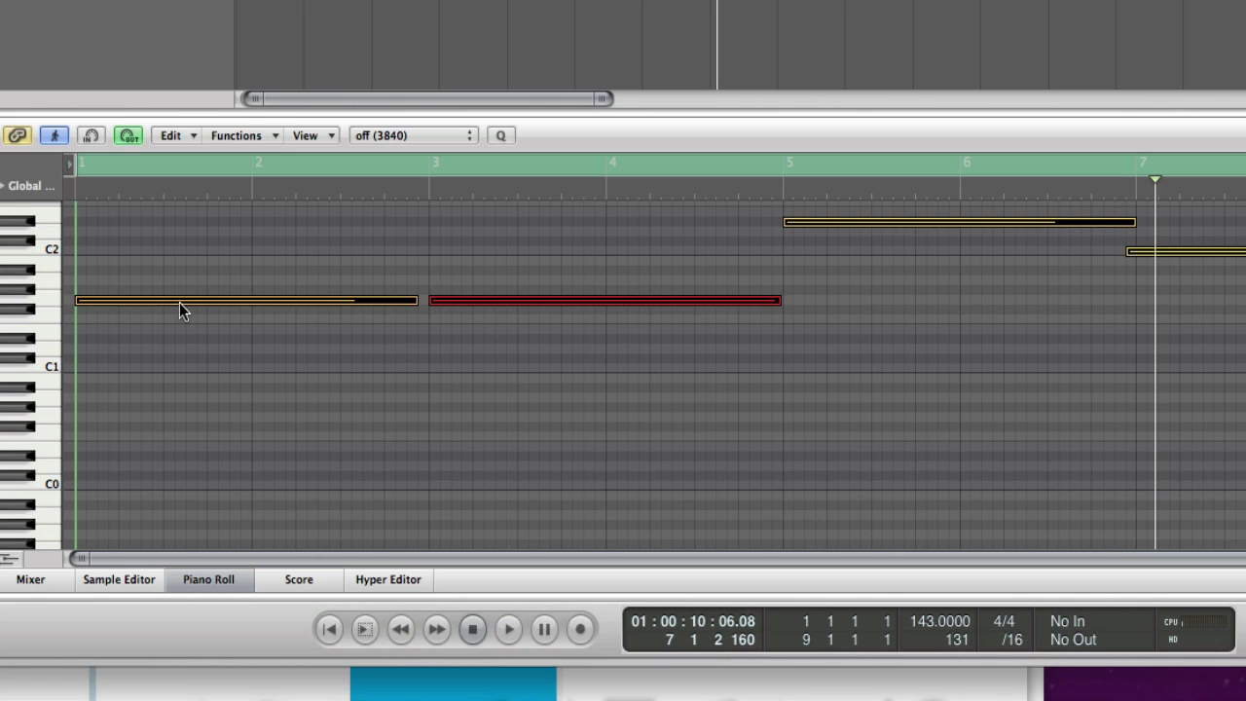
- Lower the selected notes two semitones and audition again from bar 1
drag(179, 310, 181, 337)
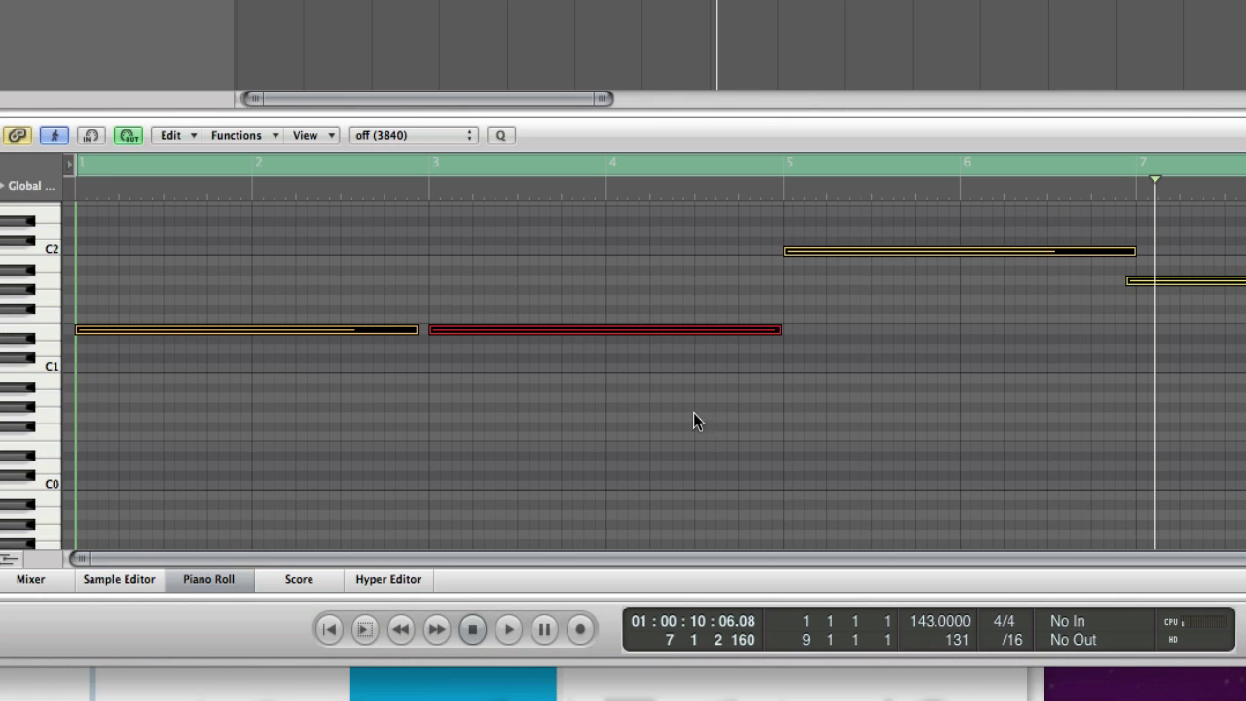
key(space)
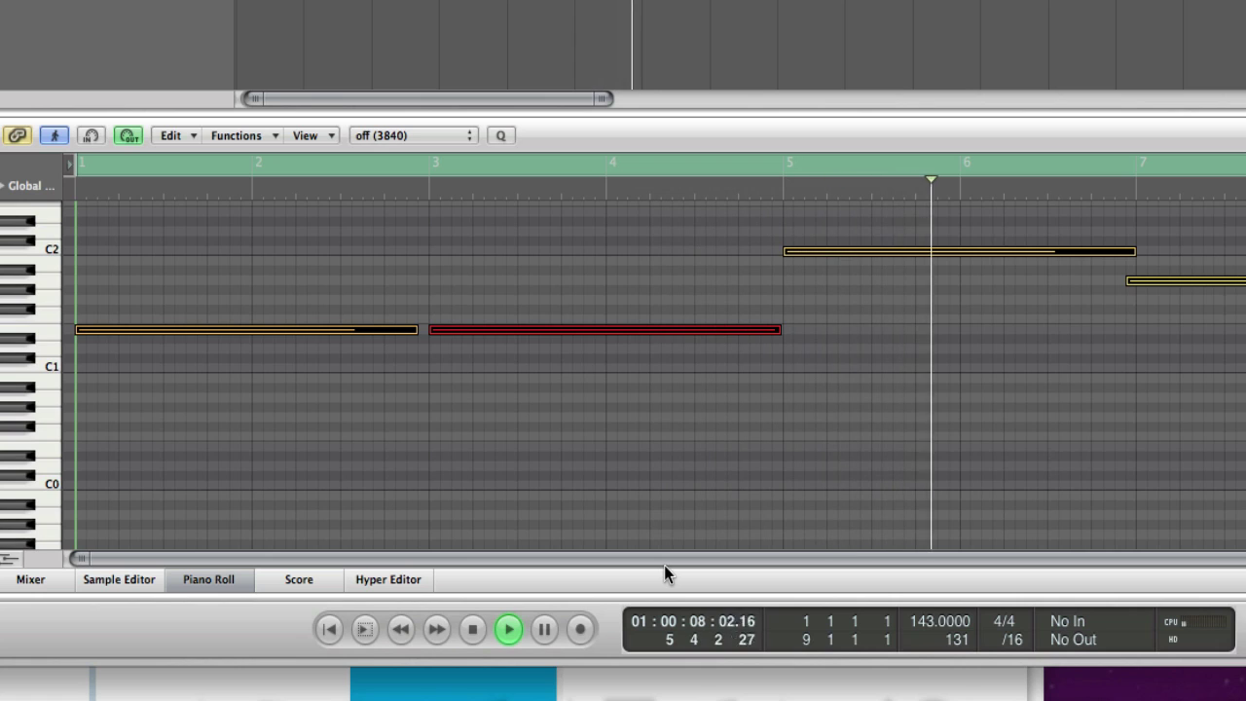
key(space)
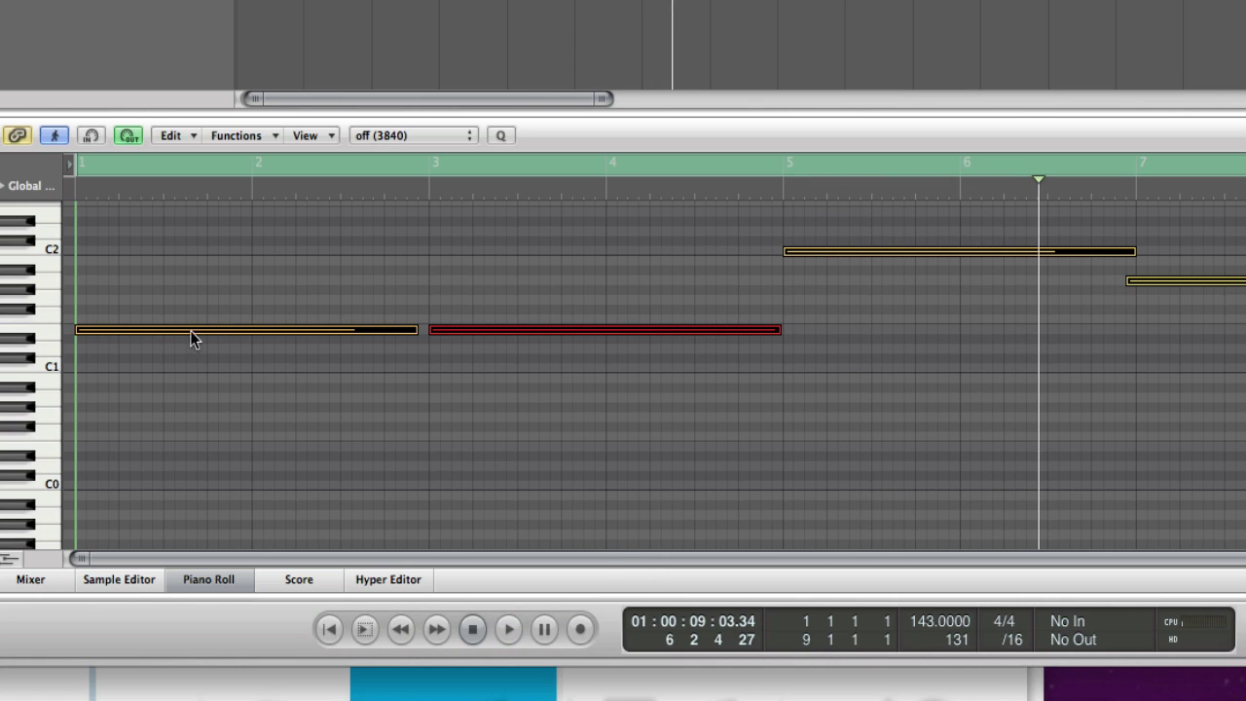
- Raise the selected notes six semitones and replay from the beginning, reviewing chords and bass
drag(126, 332, 131, 266)
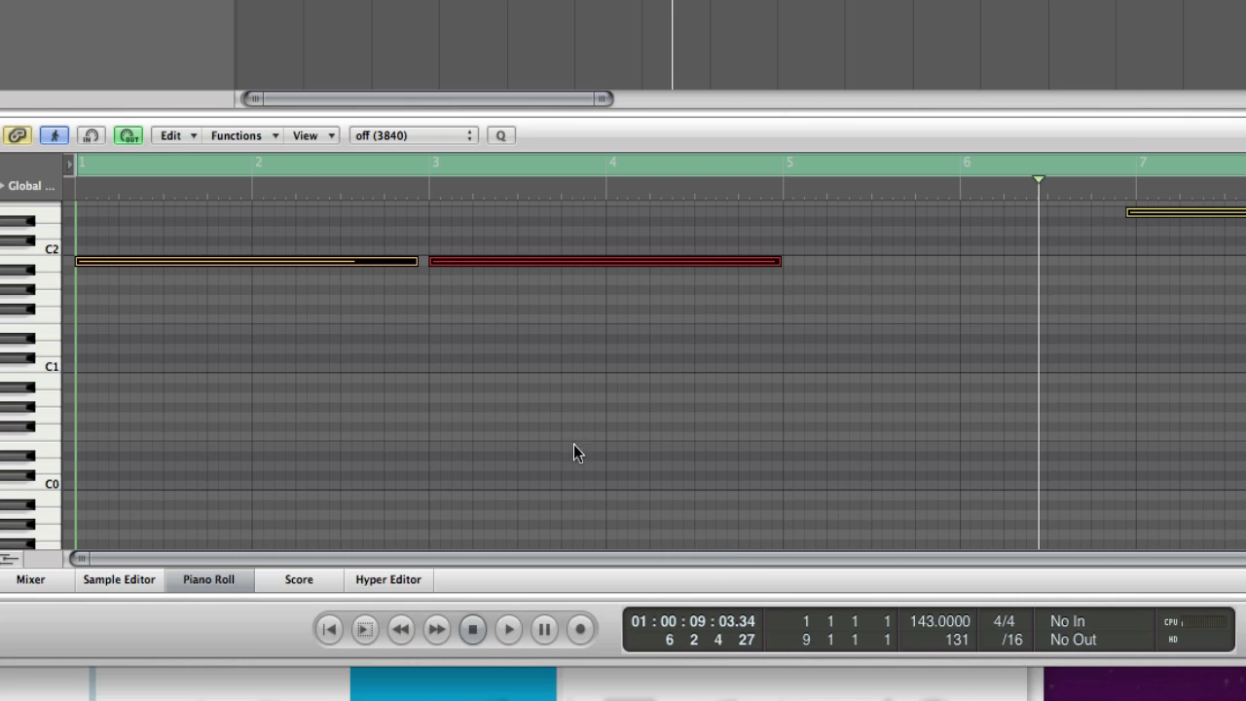
key(space)
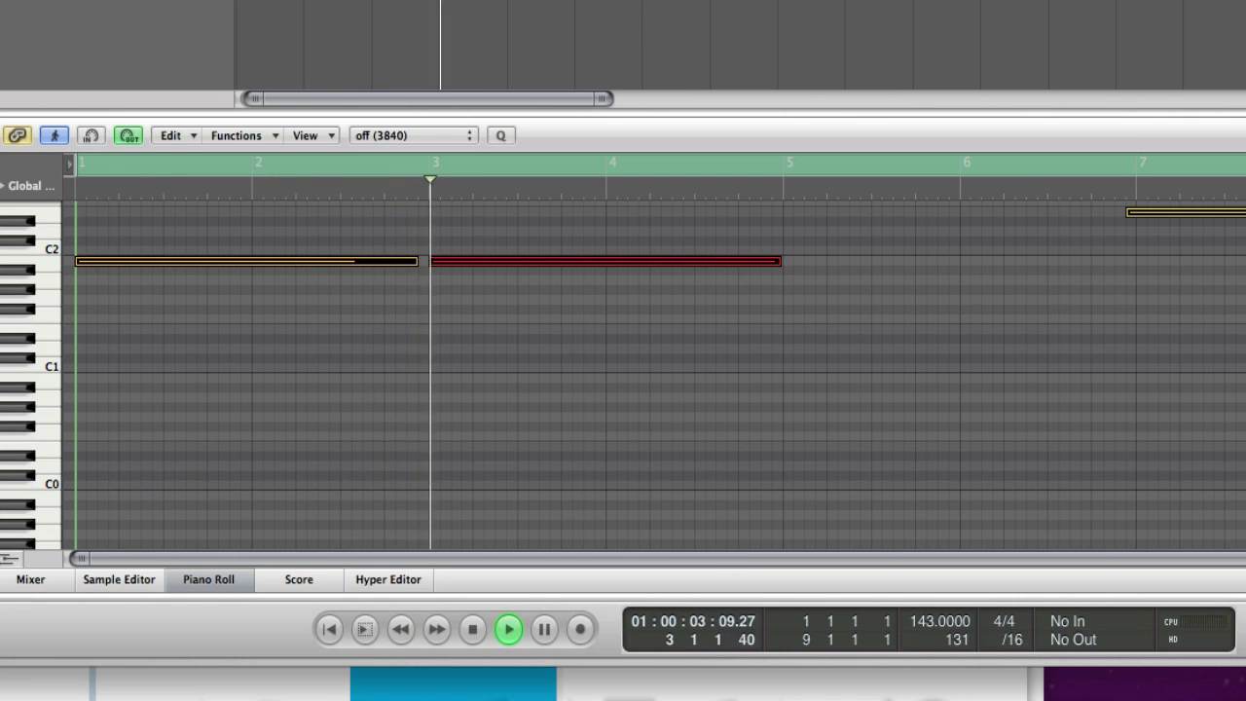
scroll(623, 360, up, 3)
scroll(624, 360, up, 8)
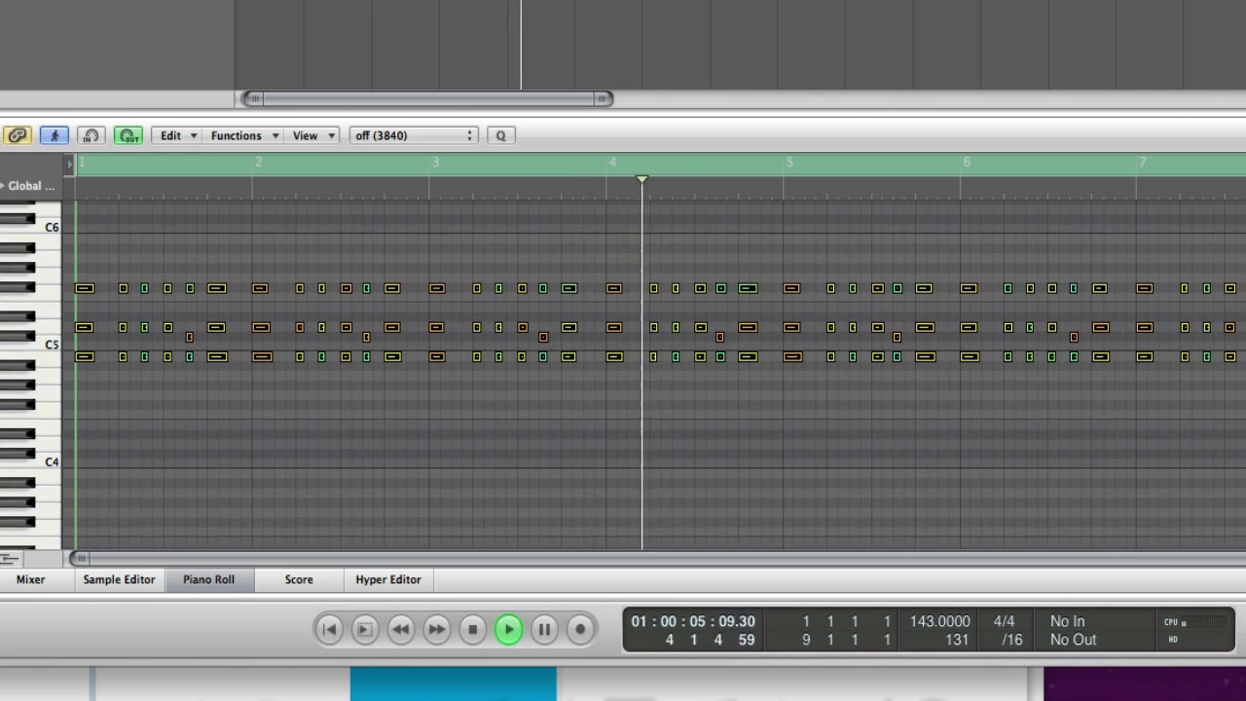
scroll(623, 360, down, 8)
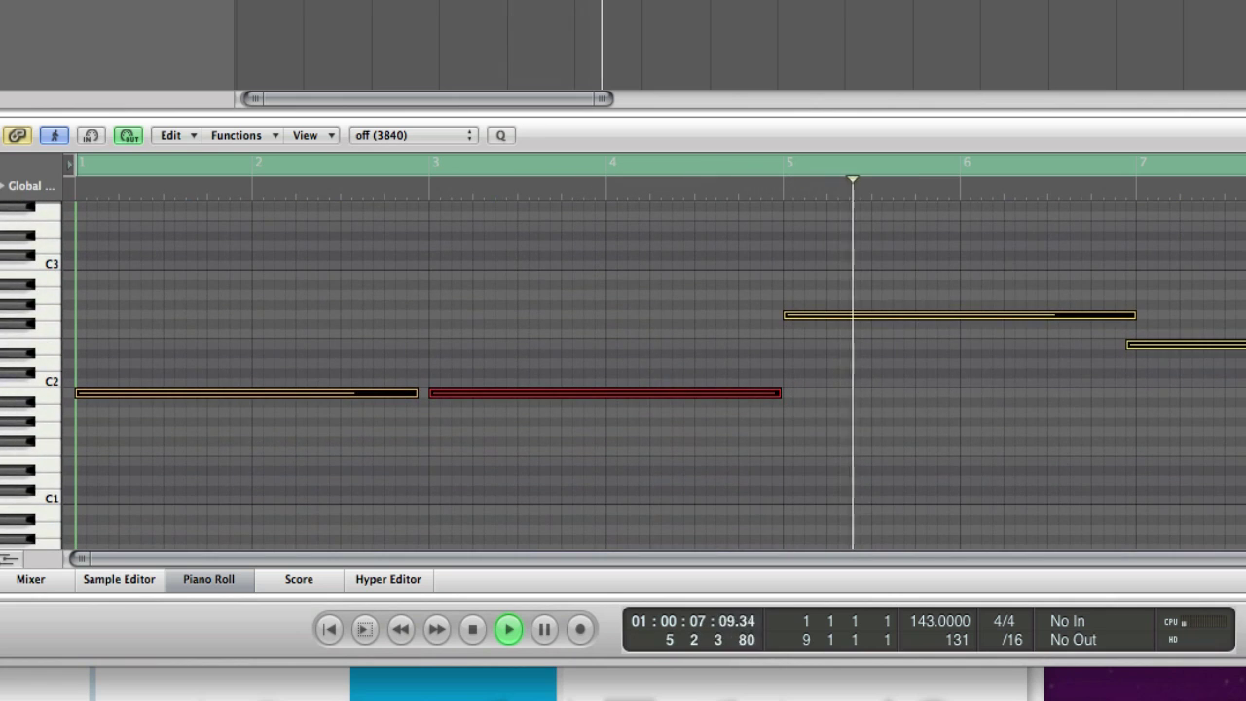
scroll(623, 361, up, 8)
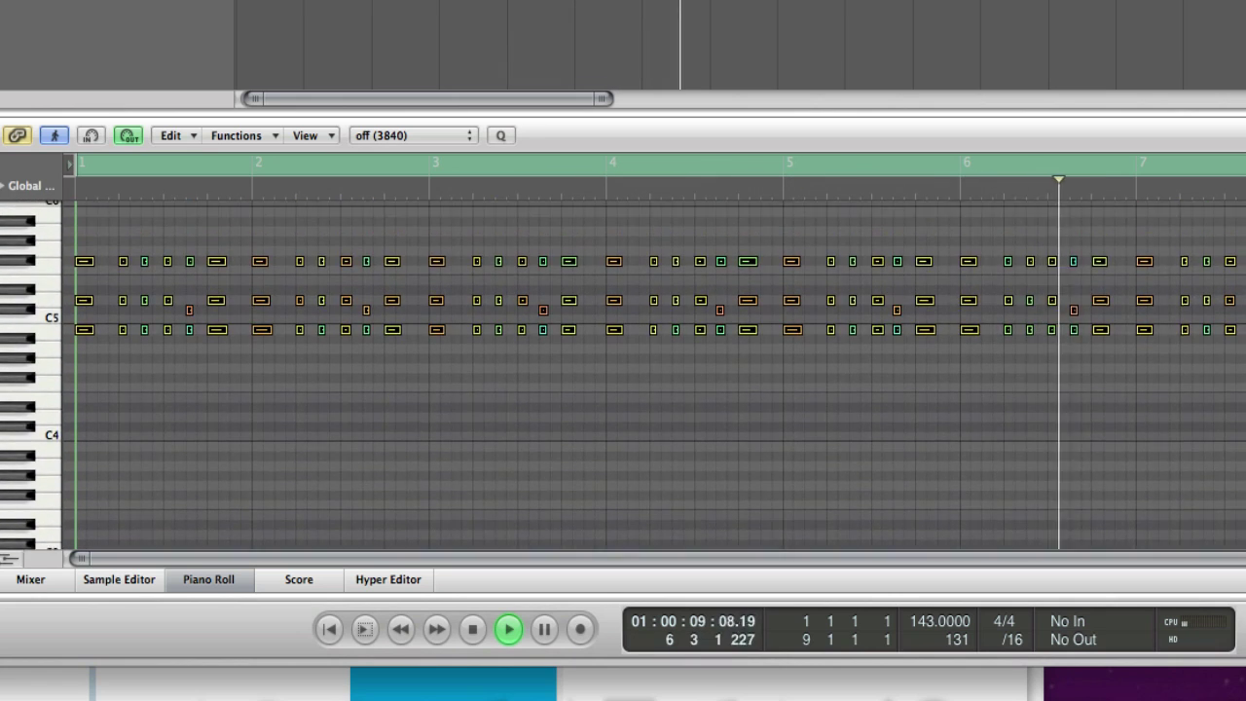
scroll(623, 360, down, 9)
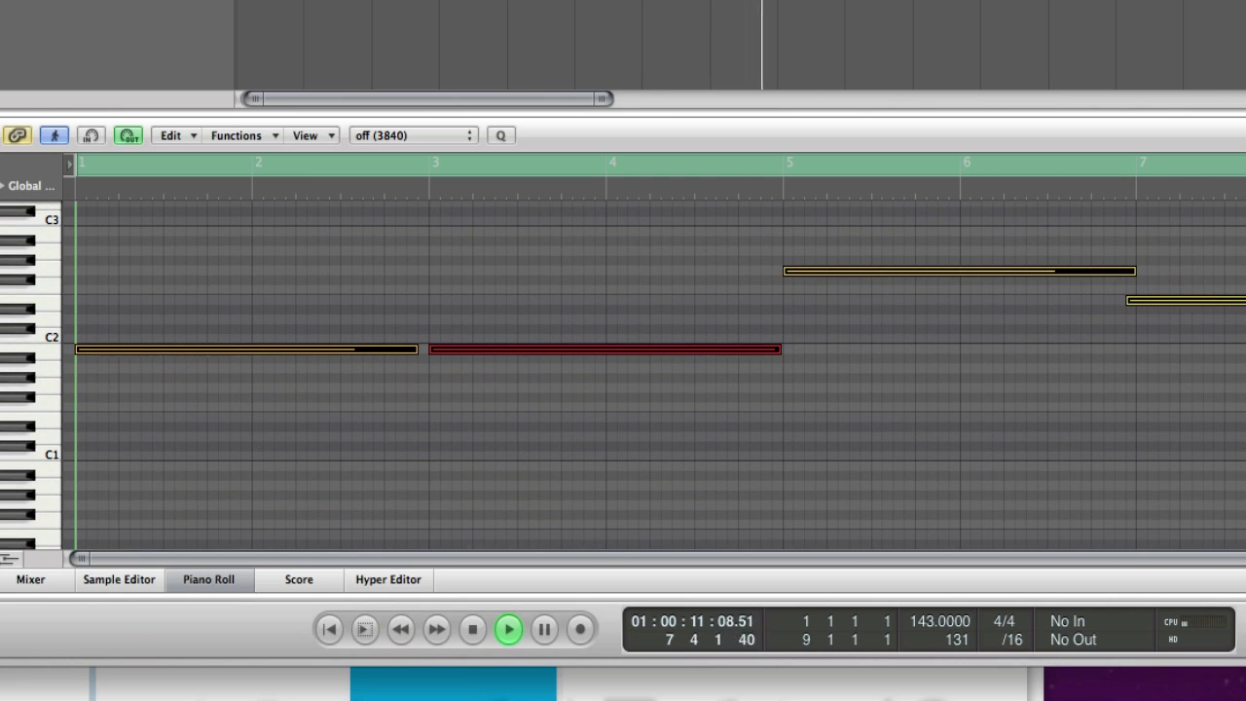
key(Return)
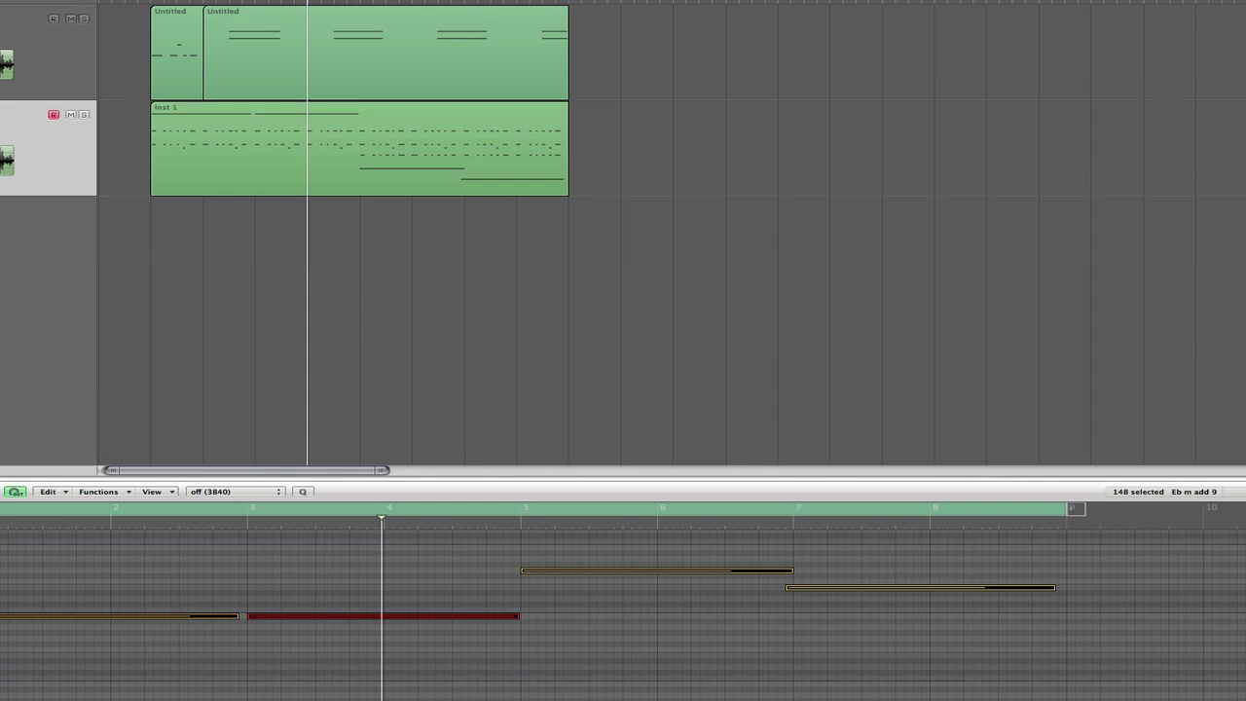
- Delete the Inst 1 melody region from track 2, keeping the two Untitled drum regions
scroll(623, 613, up, 8)
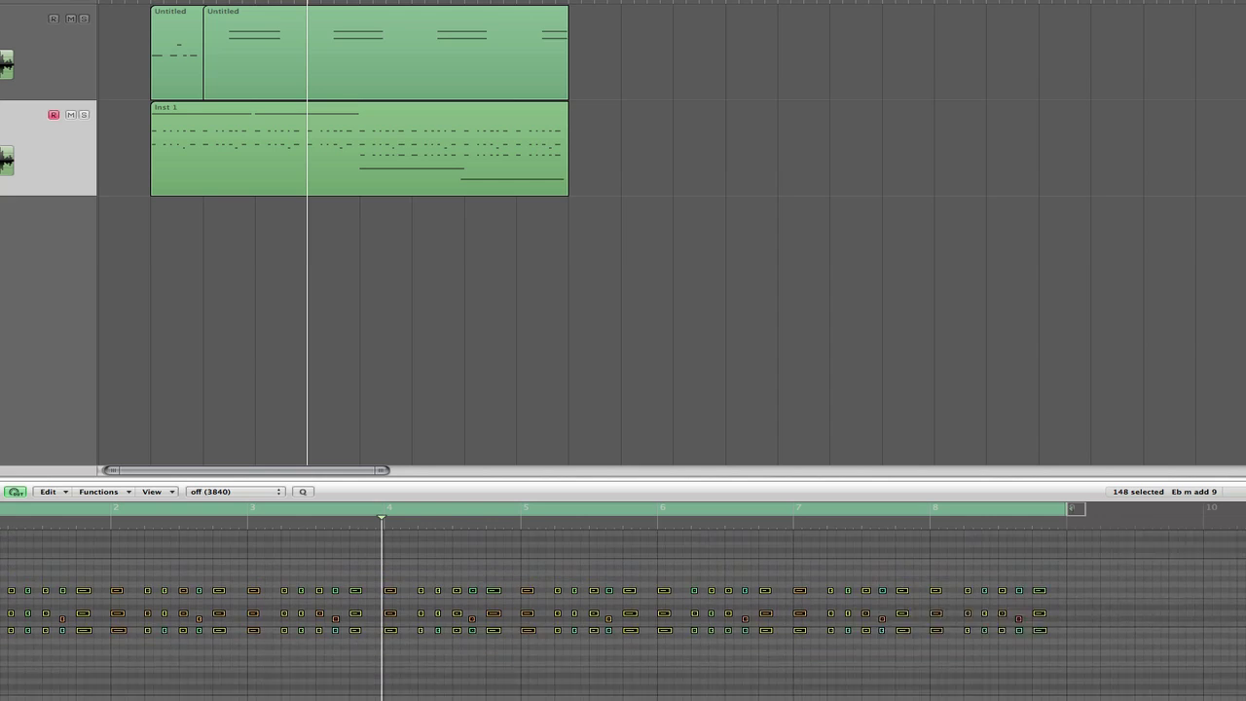
scroll(592, 619, down, 3)
scroll(592, 619, up, 5)
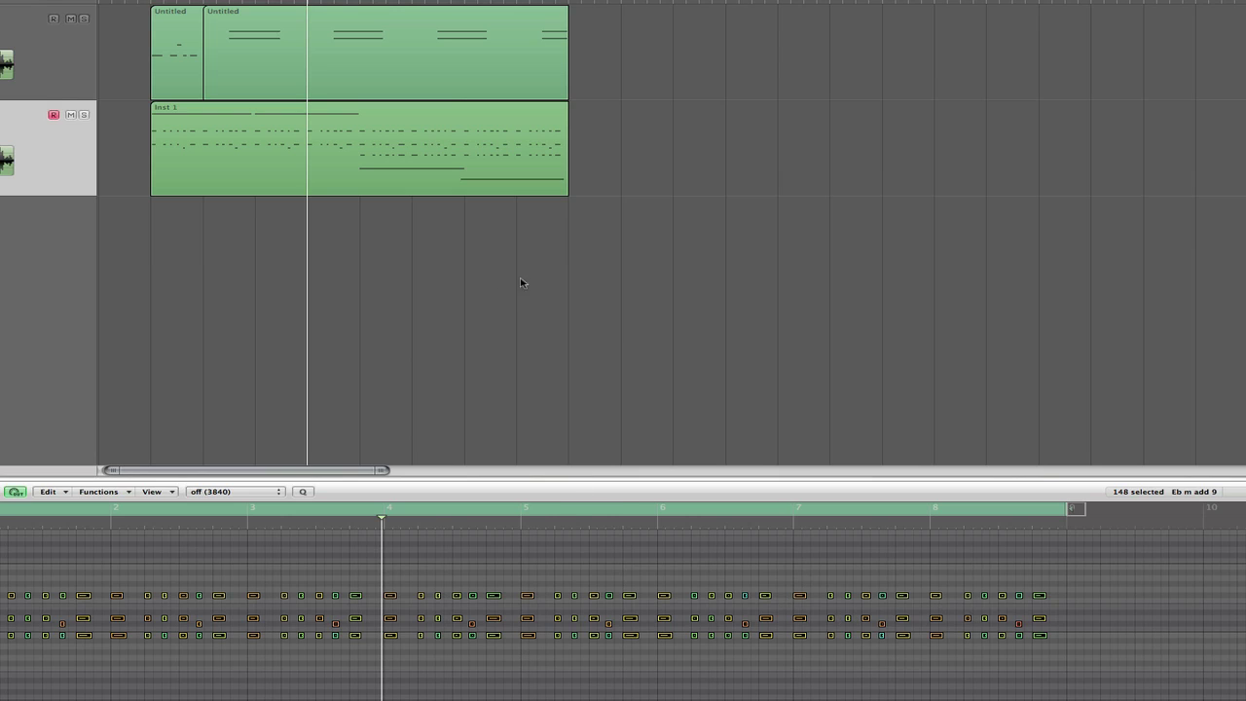
click(436, 170)
key(Delete)
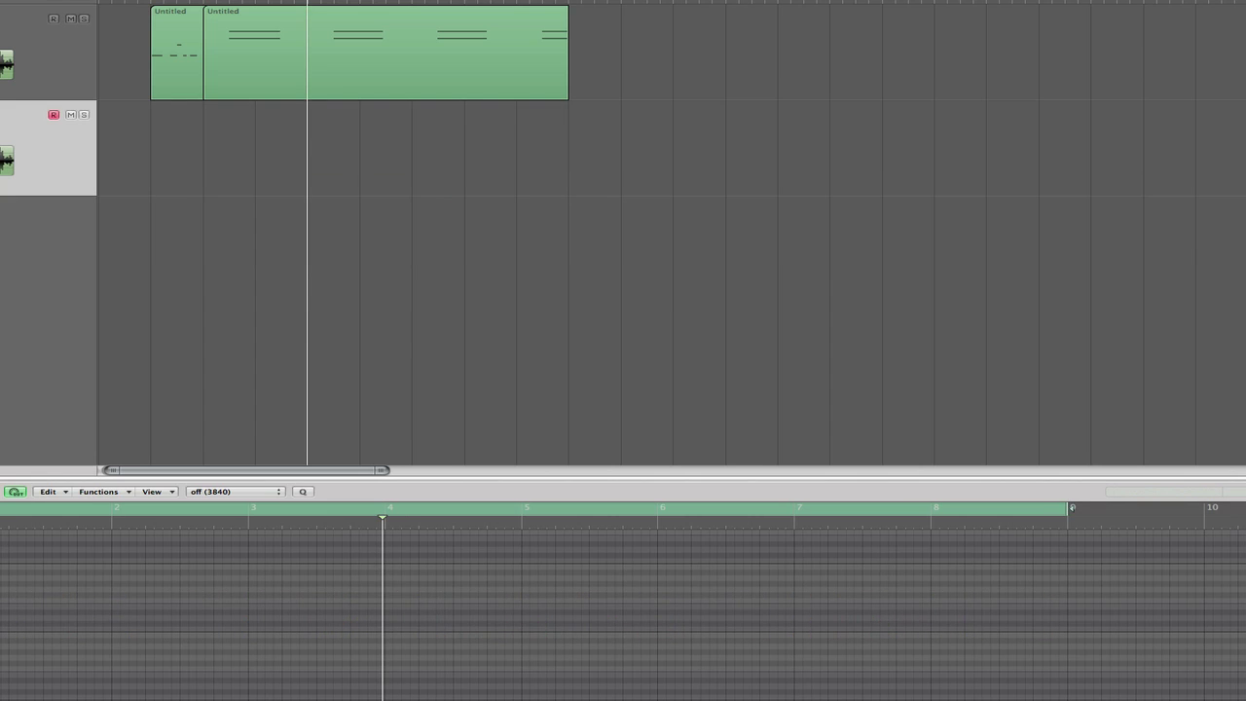
- Swap Hip-Hop Brass for Lead-A Trap Lead.nki from Hip-Hop Leads in Kontakt 5, then close it
key(v)
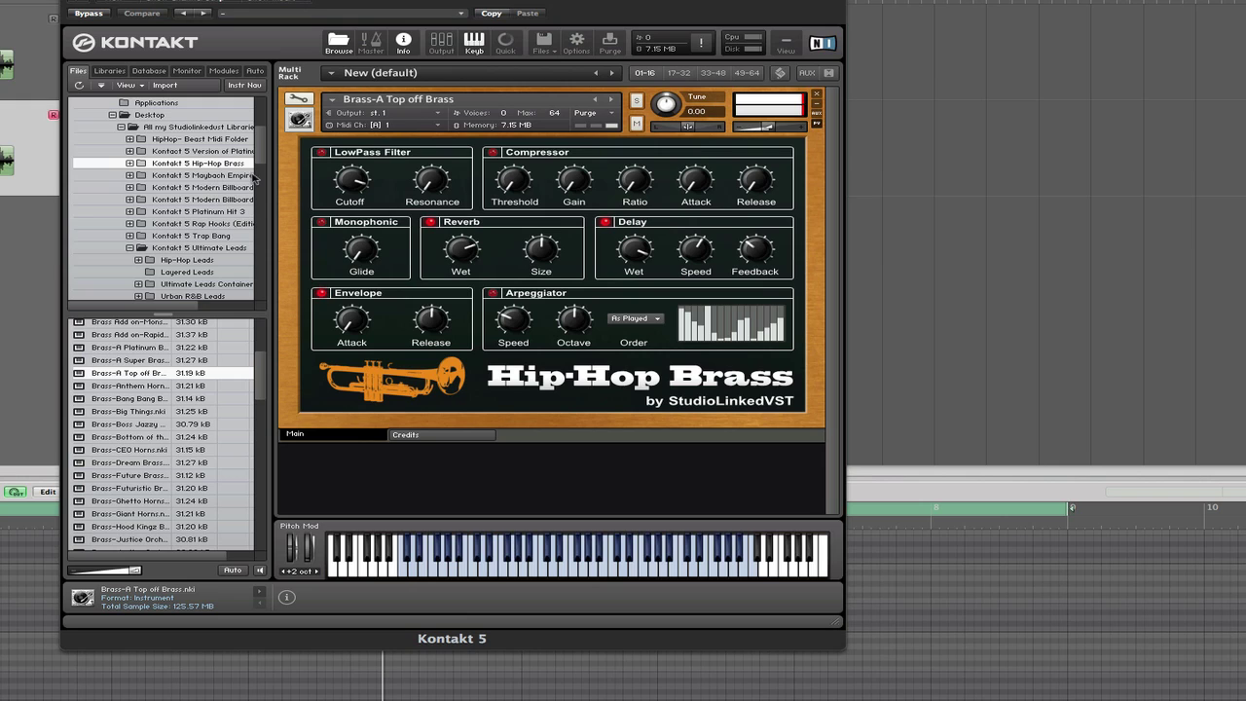
drag(261, 159, 261, 180)
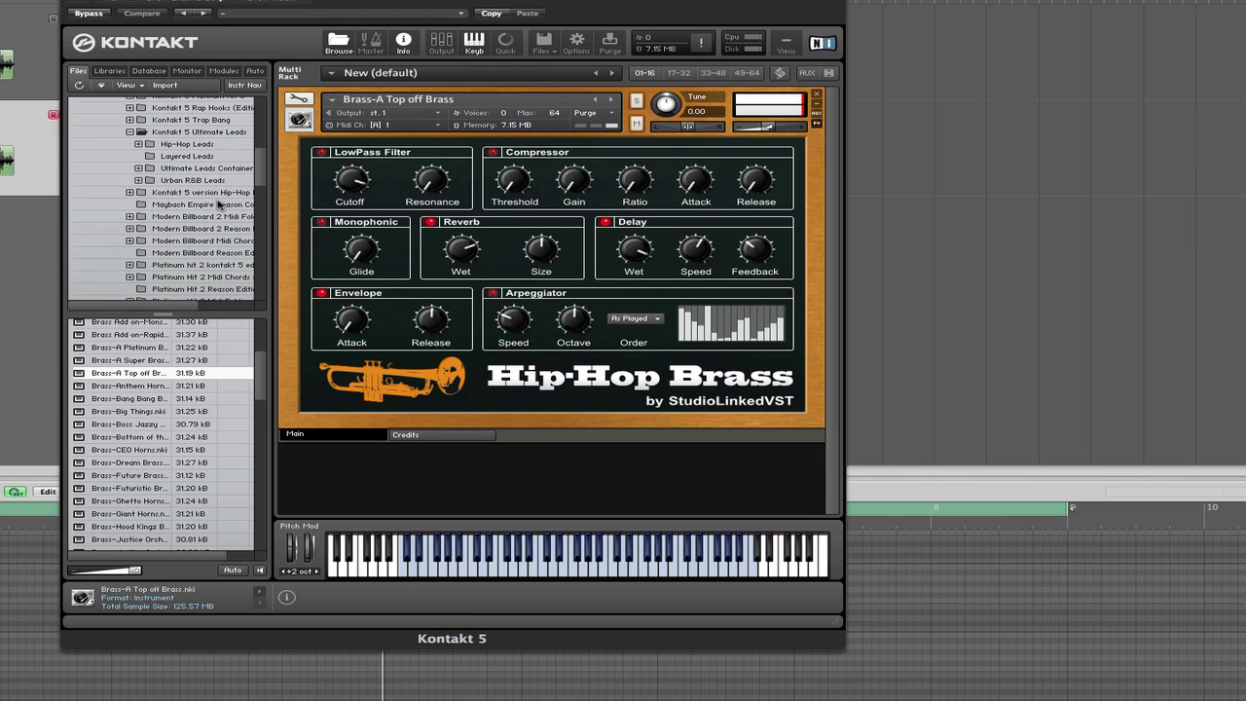
click(198, 143)
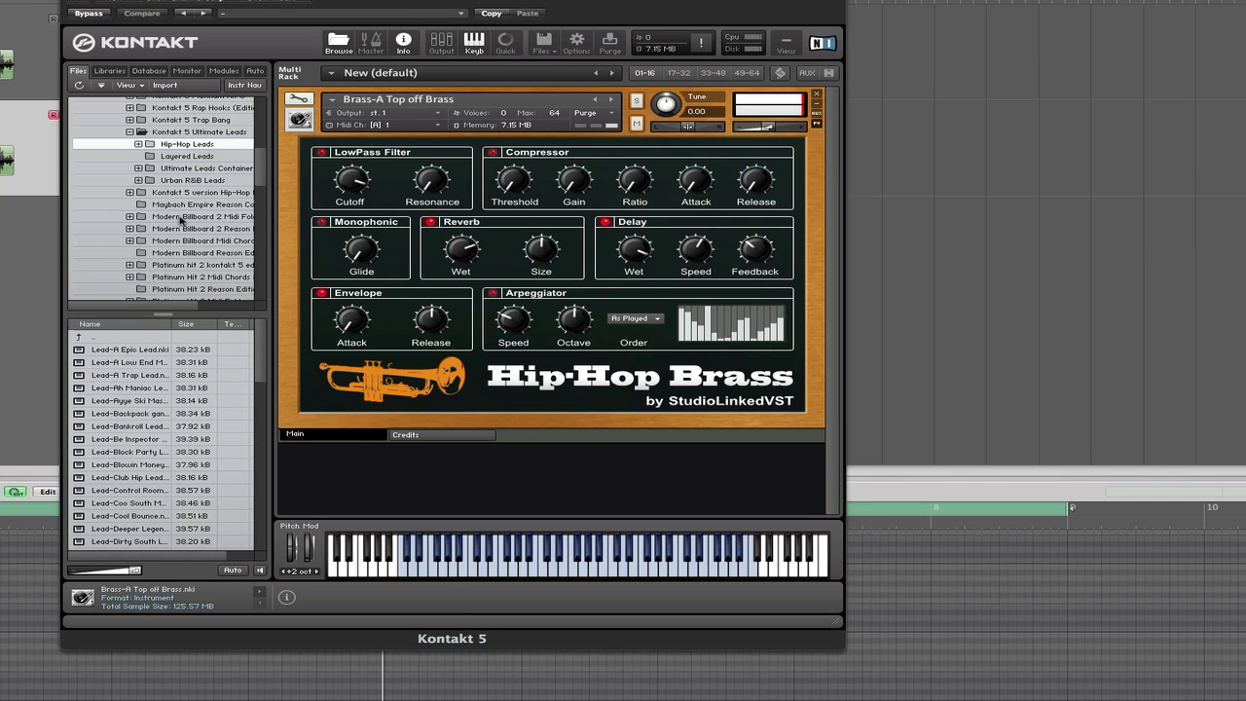
click(135, 376)
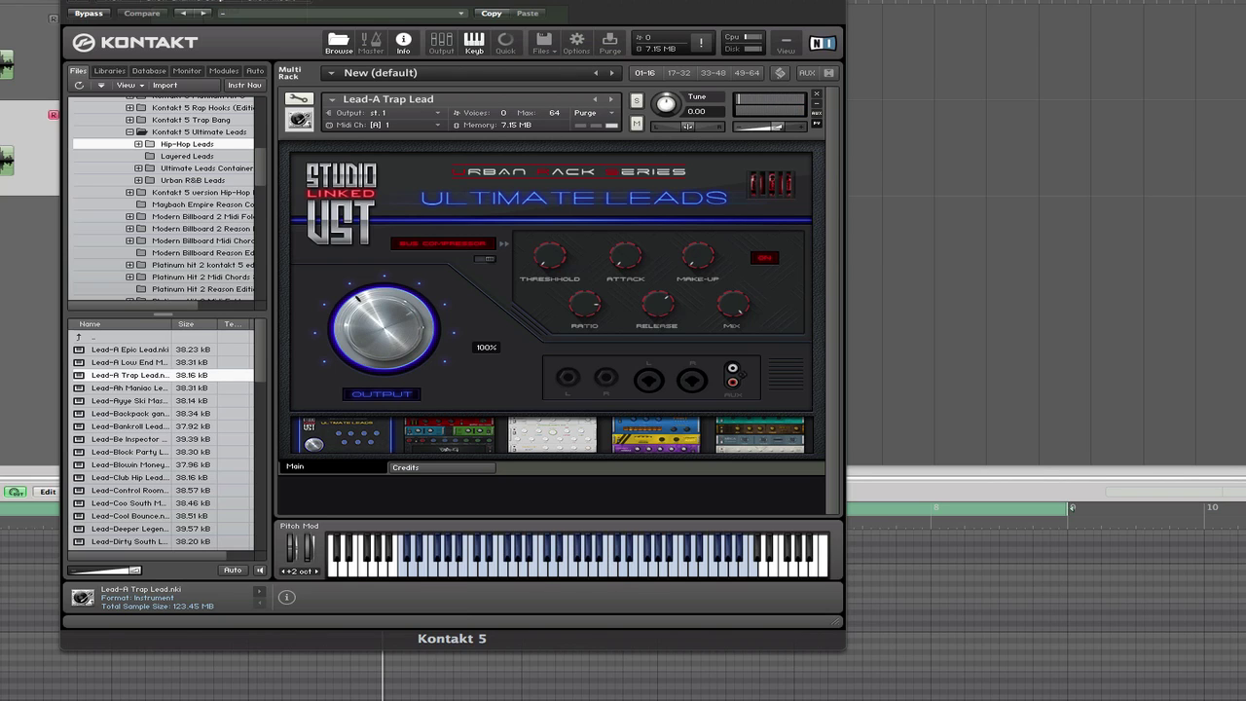
key(super+w)
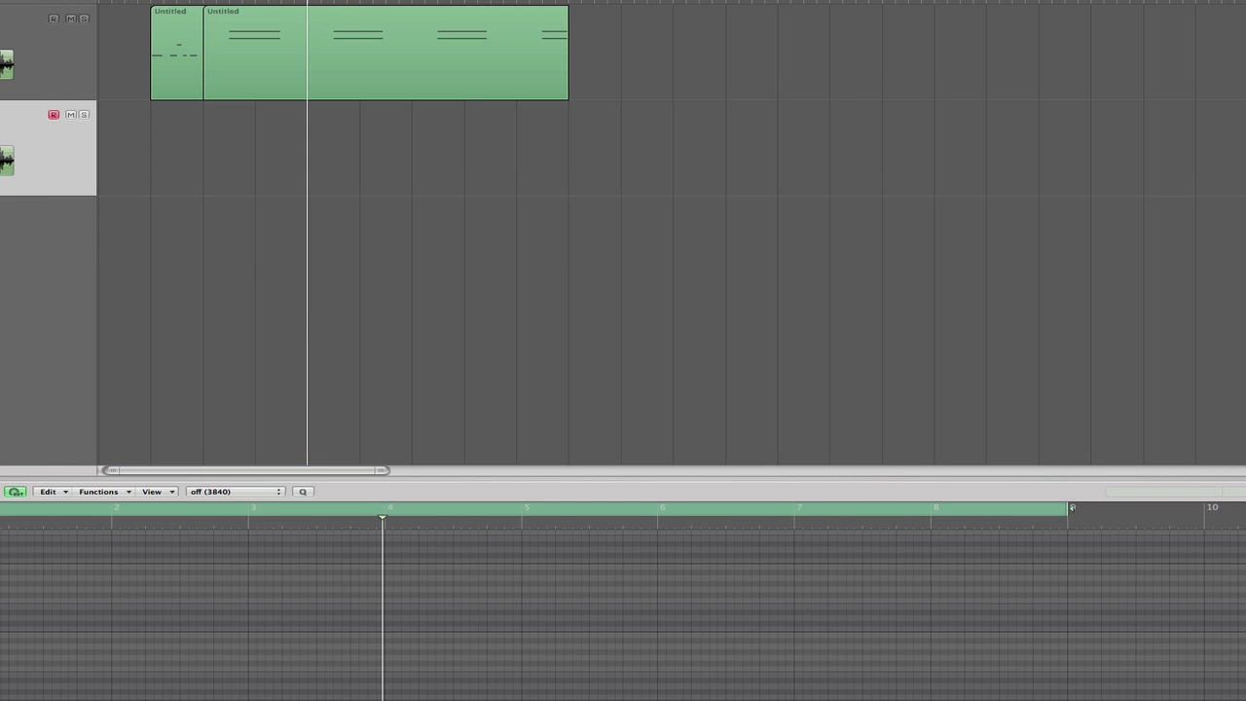
- Drop Melody 1 bpm 140.mid from the Trap Melodies Midi Pack onto track 2
drag(1245, 243, 584, 222)
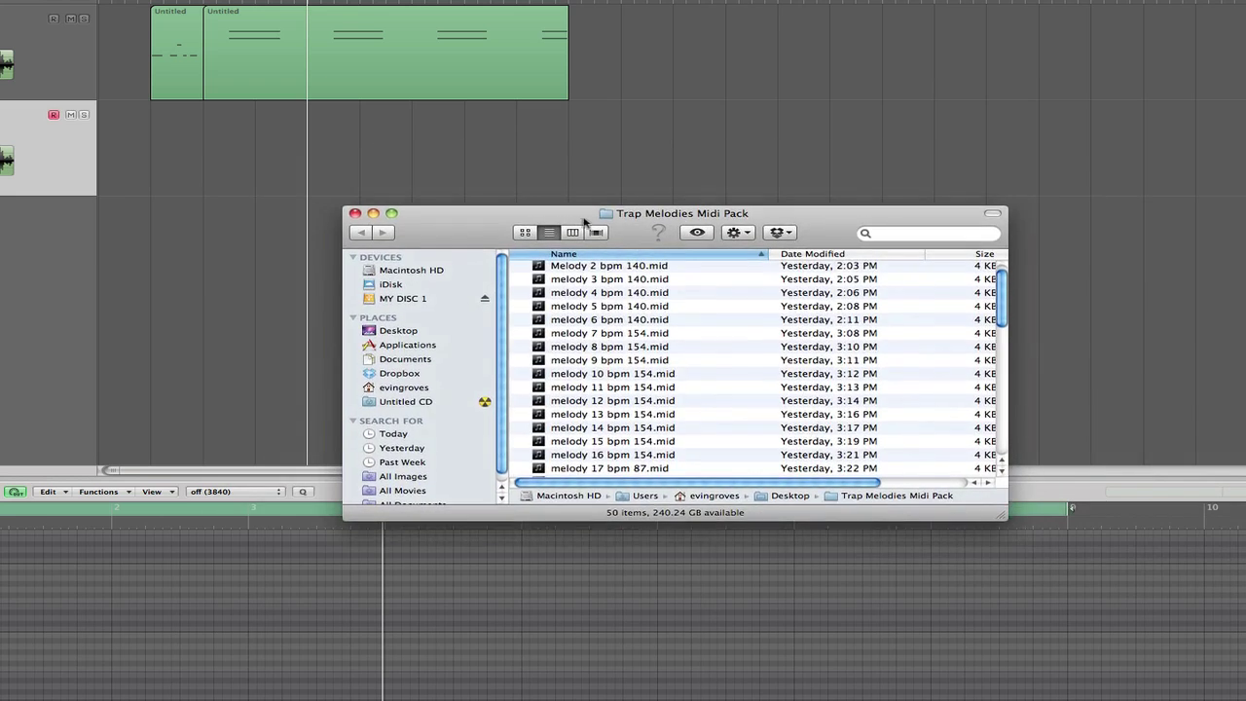
click(644, 268)
drag(998, 302, 998, 281)
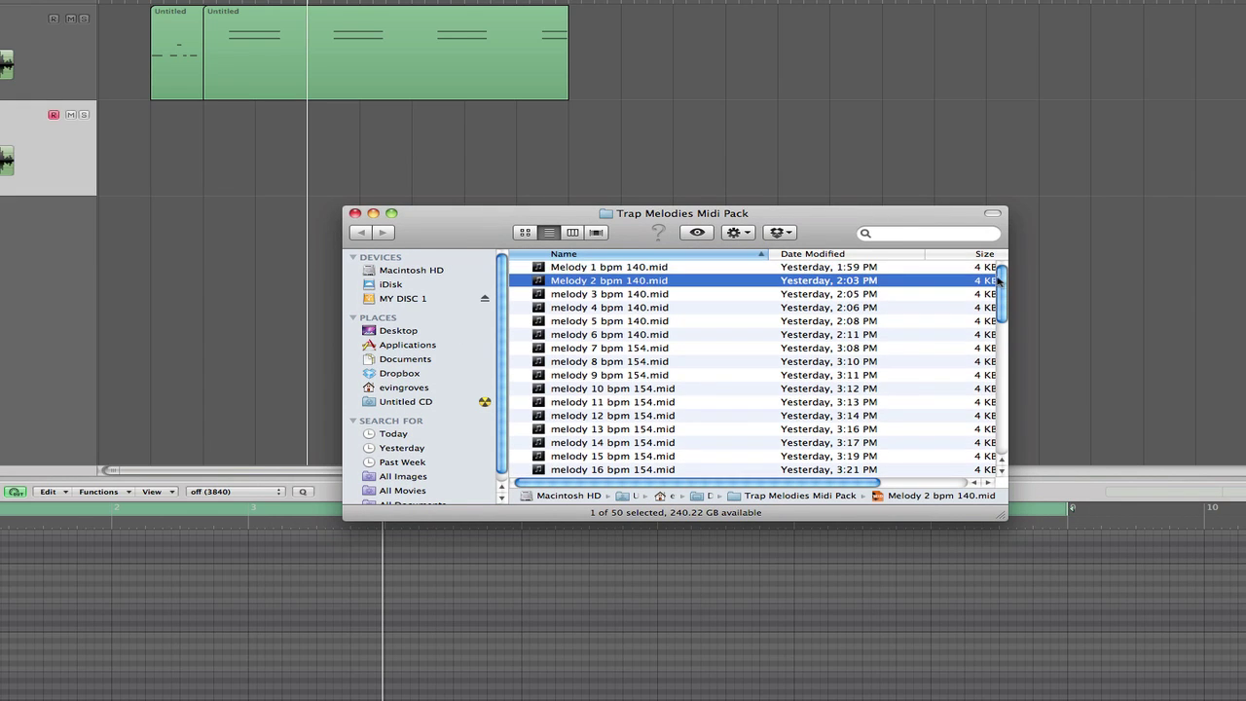
drag(605, 270, 155, 146)
key(super+w)
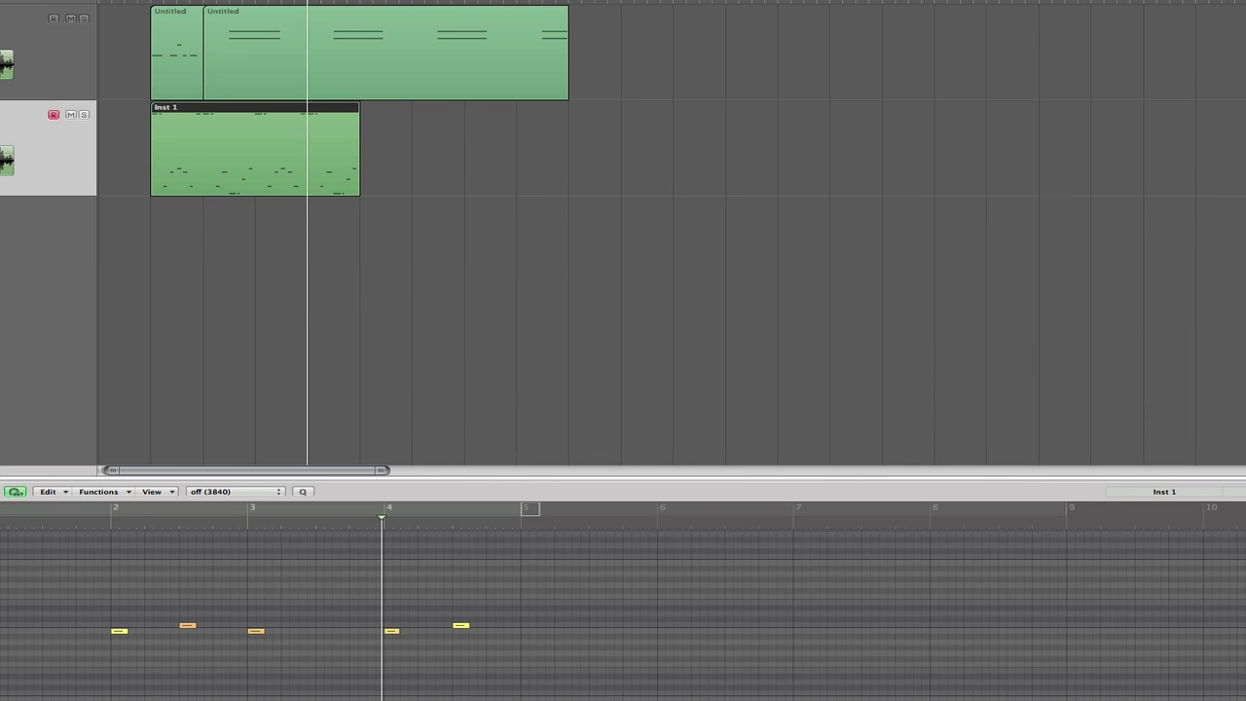
- Cycle bars 1–5, play Melody 1 over the drums, then delete its region
mouse_move(527, 508)
mouse_down()
mouse_move(111, 509)
mouse_move(530, 508)
mouse_up()
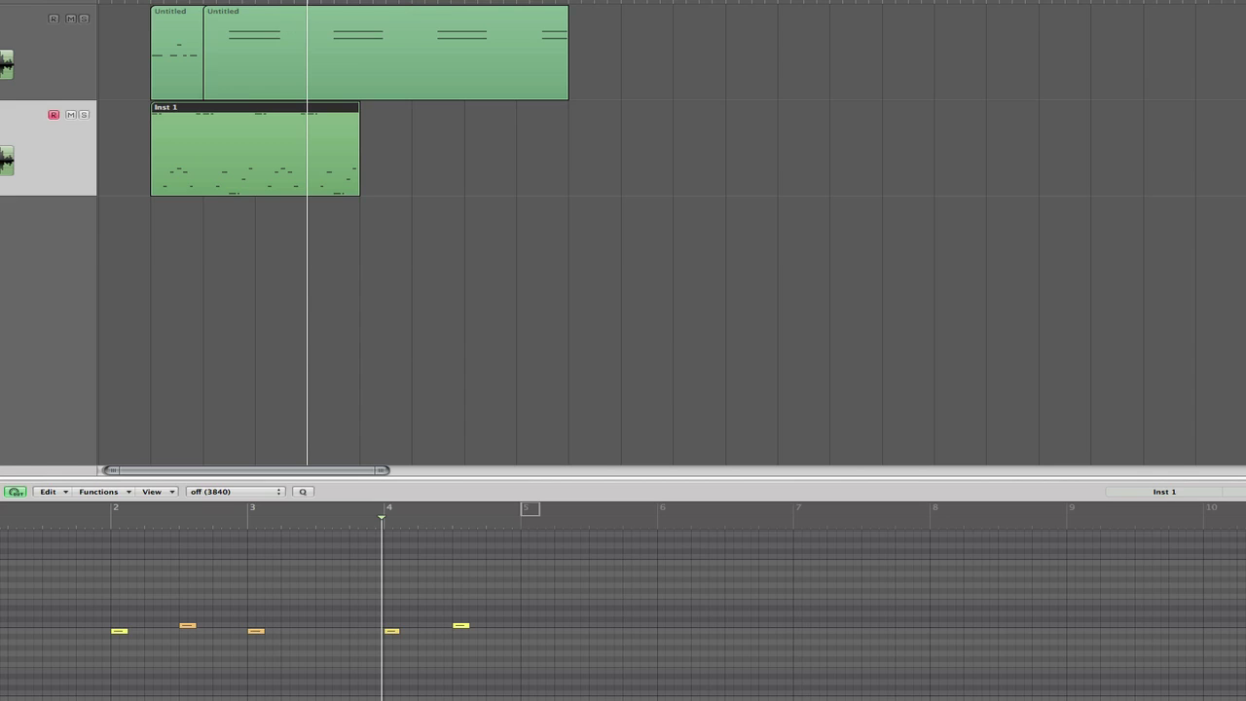
drag(30, 508, 114, 508)
drag(204, 10, 368, 16)
click(364, 227)
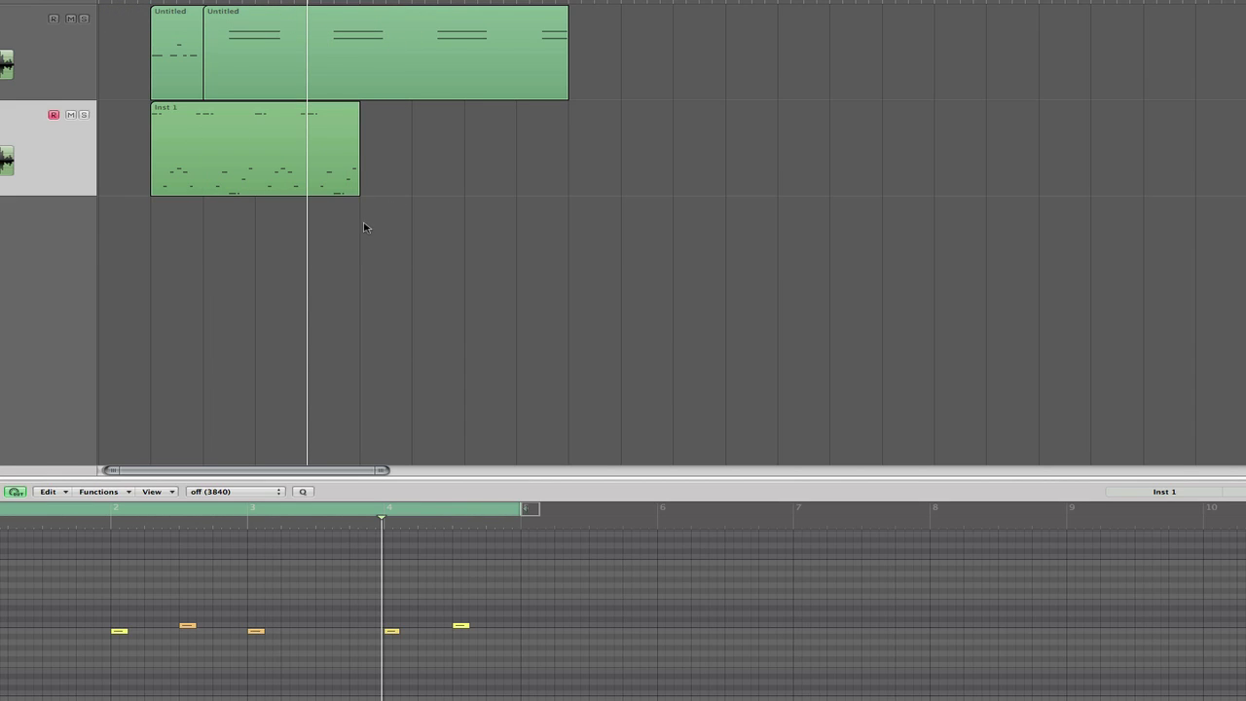
key(space)
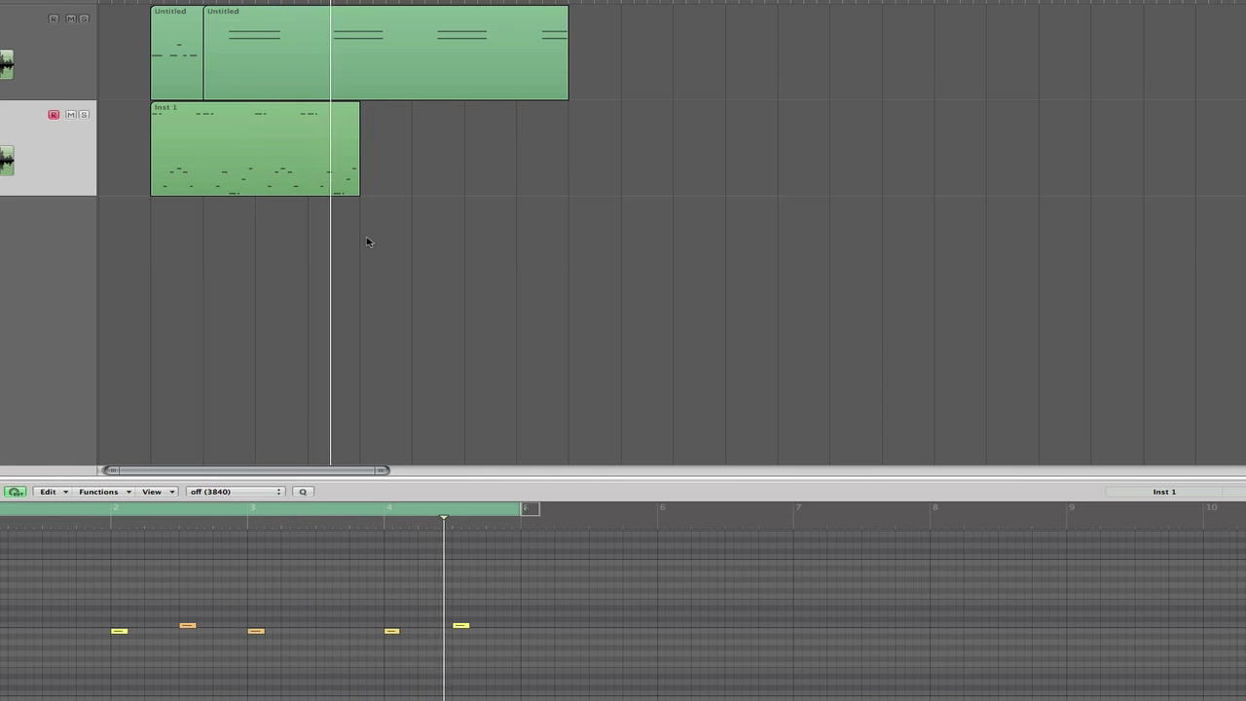
drag(395, 153, 273, 170)
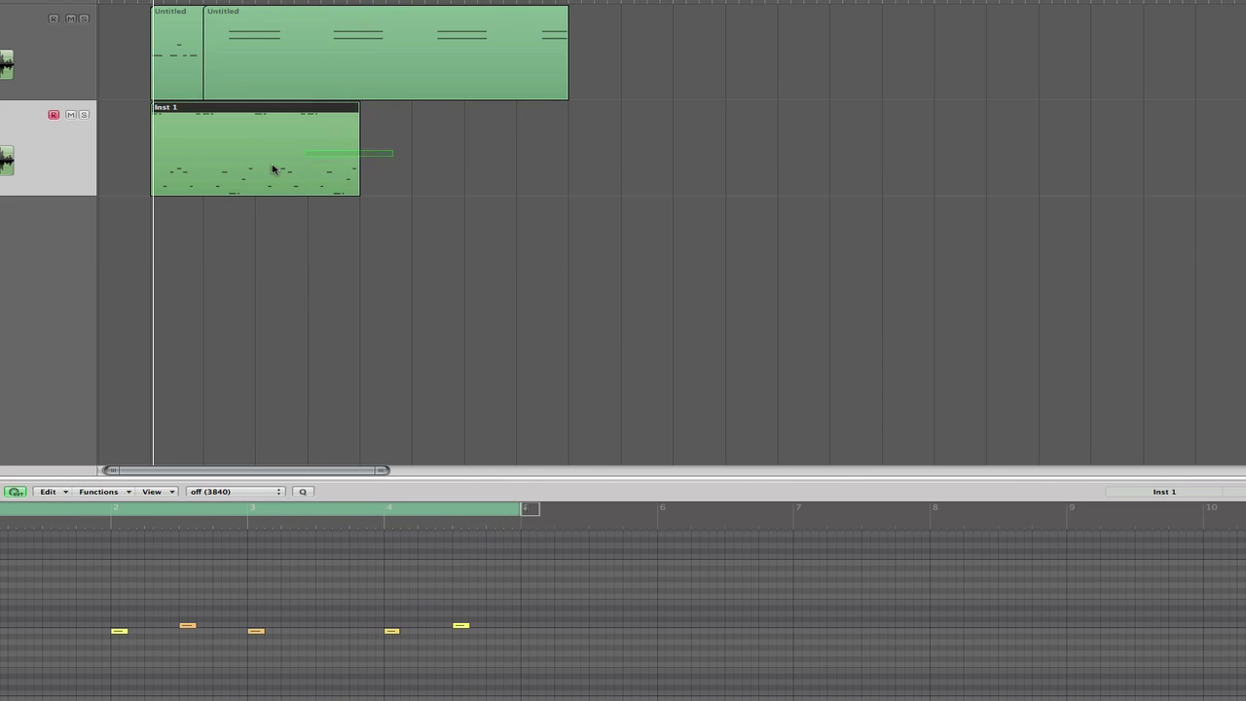
key(Delete)
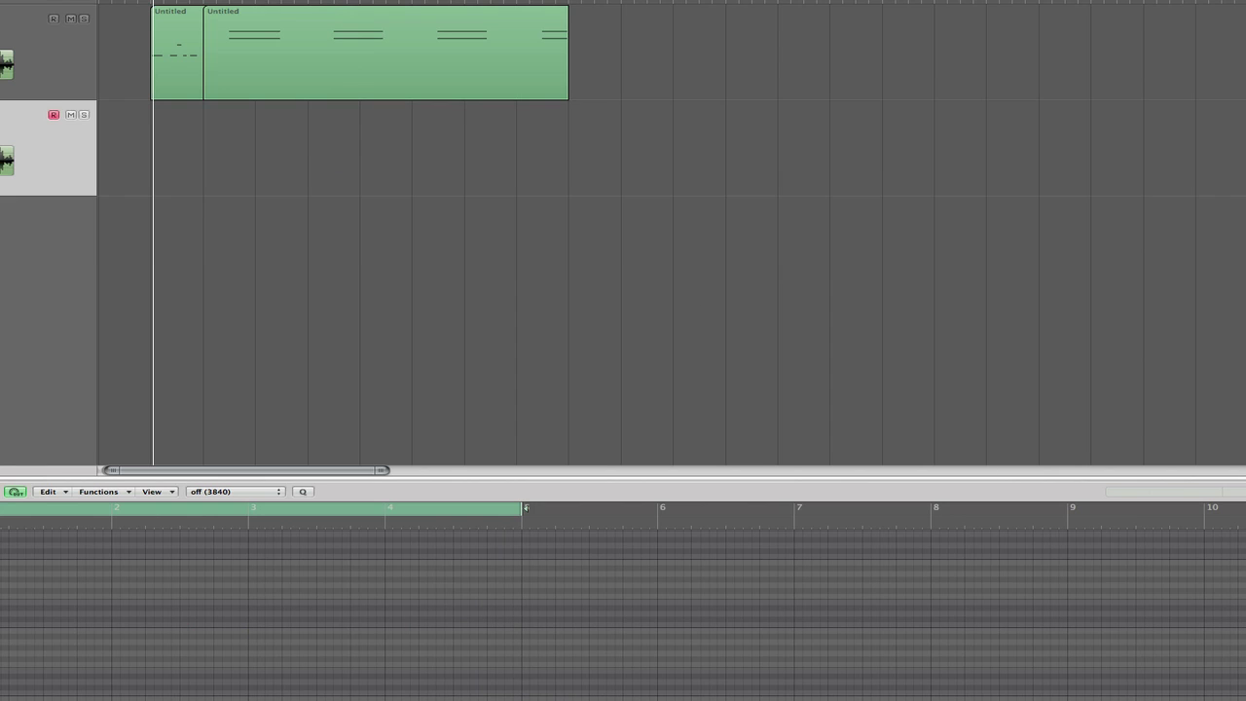
- Play Melody 2 bpm 140.mid on the Inst 1 track over the drums, then select its region
drag(1245, 279, 846, 279)
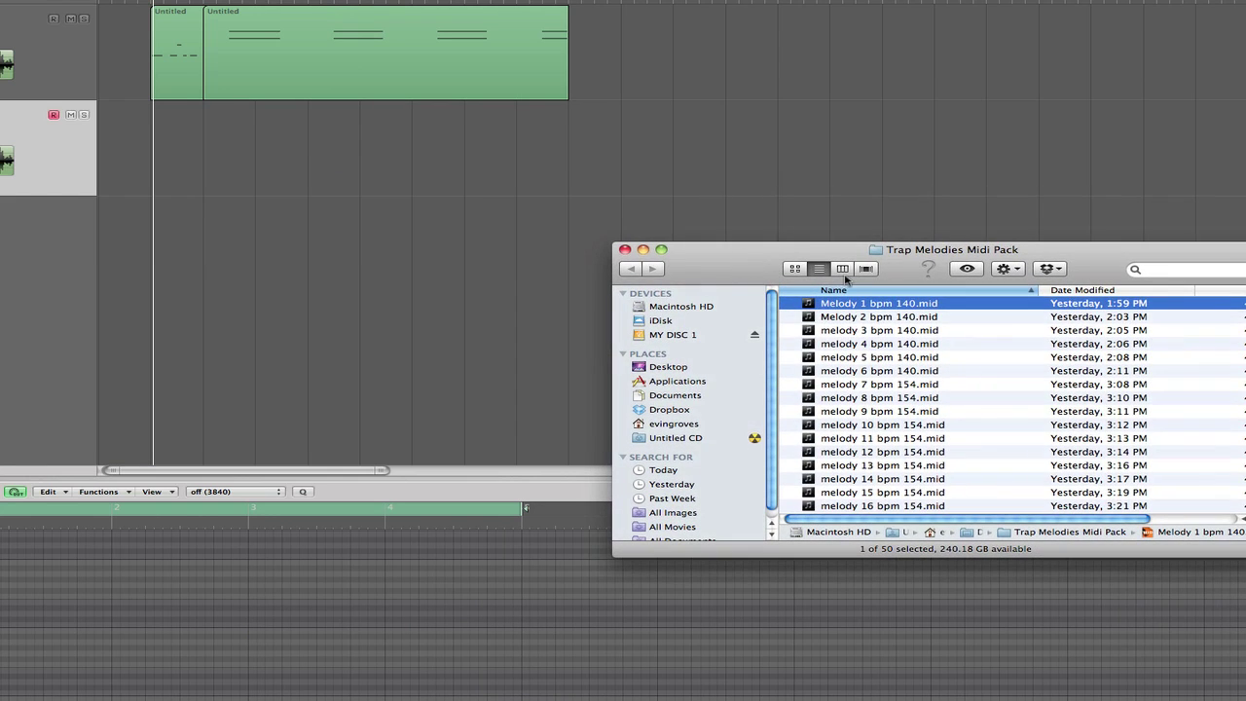
drag(835, 321, 156, 146)
key(super+w)
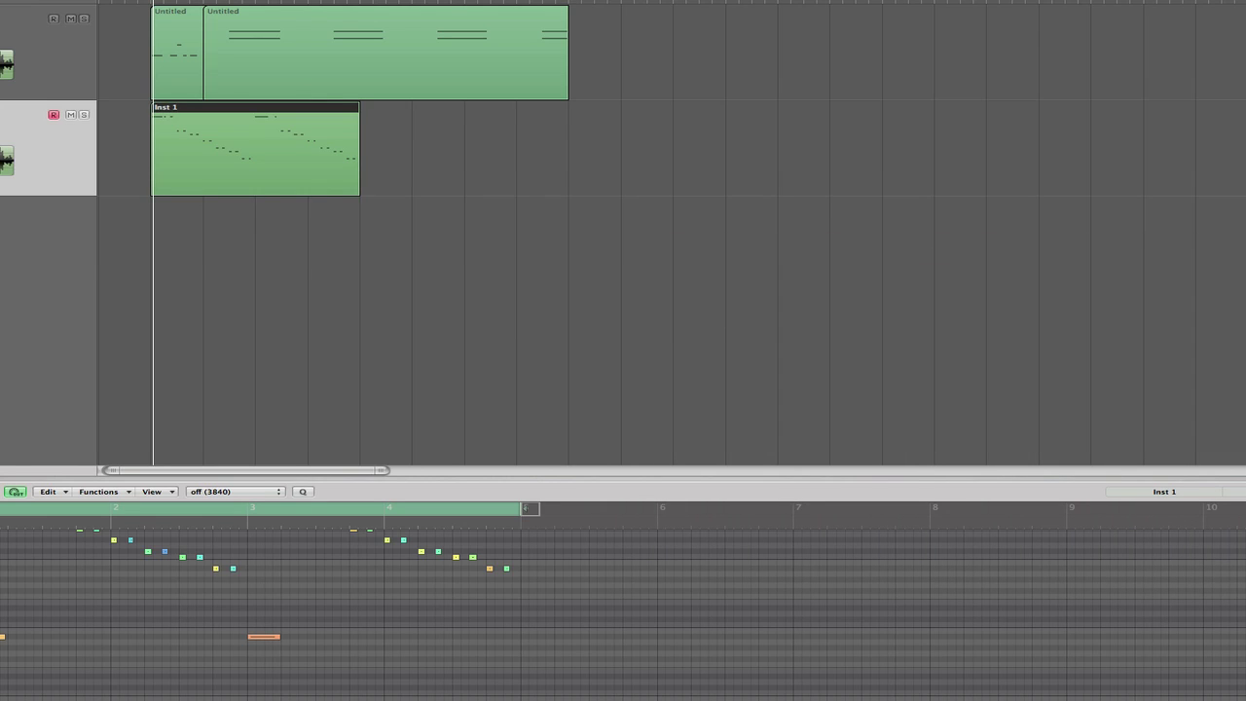
click(593, 356)
key(space)
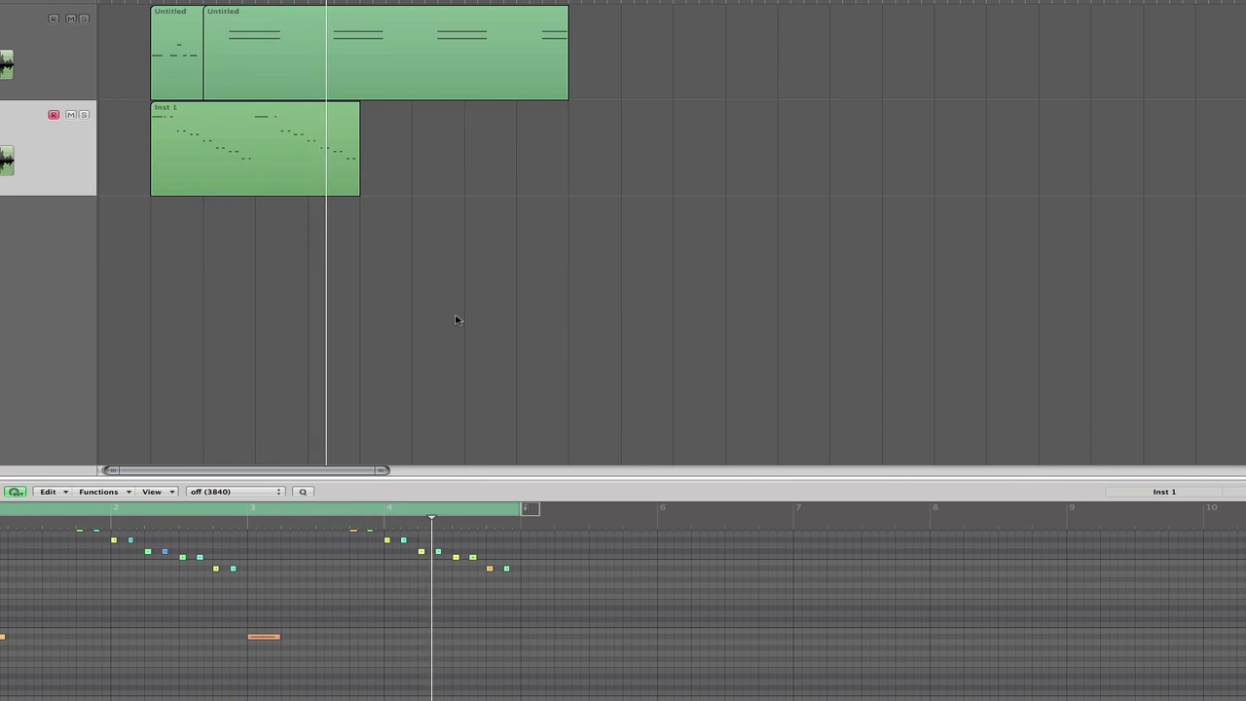
drag(388, 135, 285, 150)
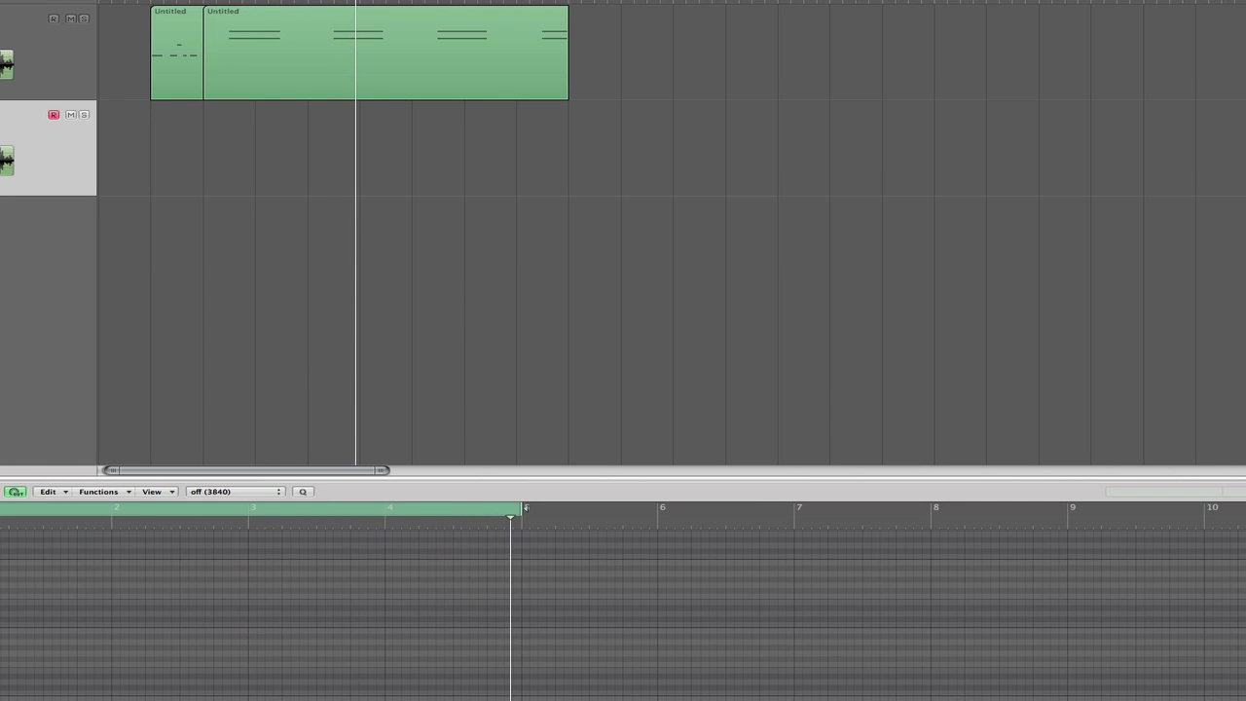
- Drop melody 3 bpm 140.mid onto the Inst 1 track at bar 1 and play it
key(super+Tab)
drag(1126, 253, 587, 238)
drag(686, 301, 260, 156)
click(281, 158)
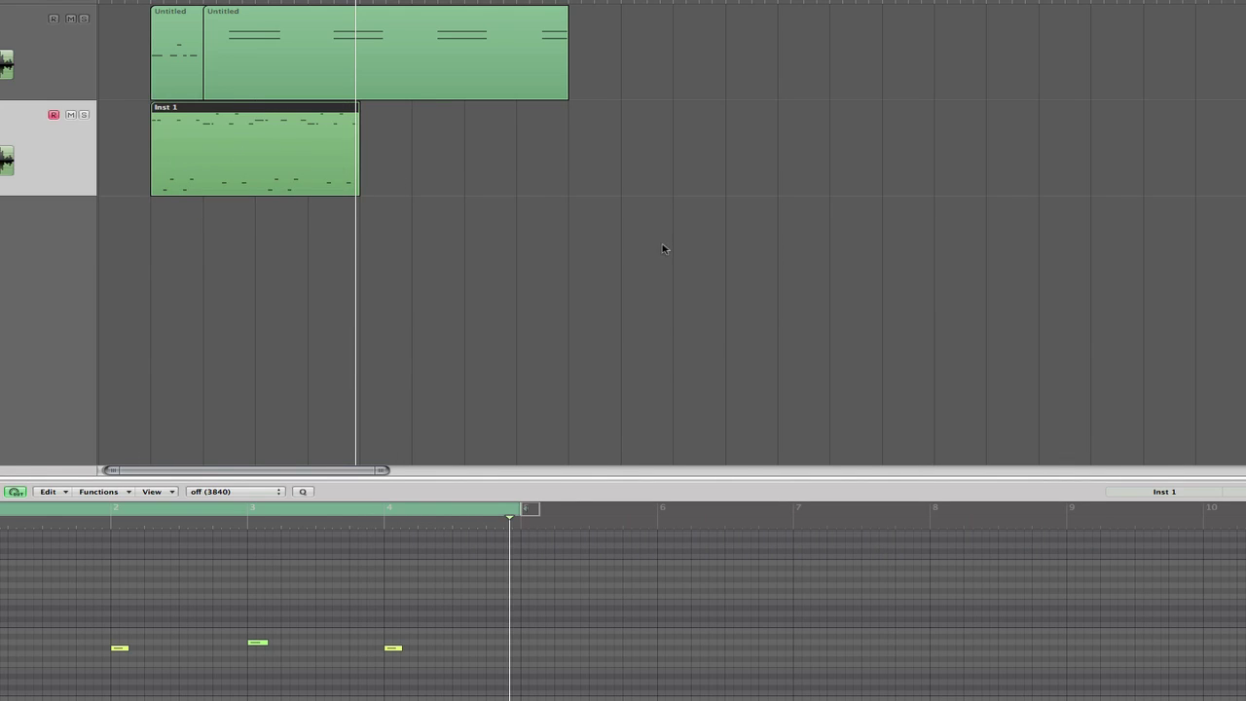
key(Return)
key(space)
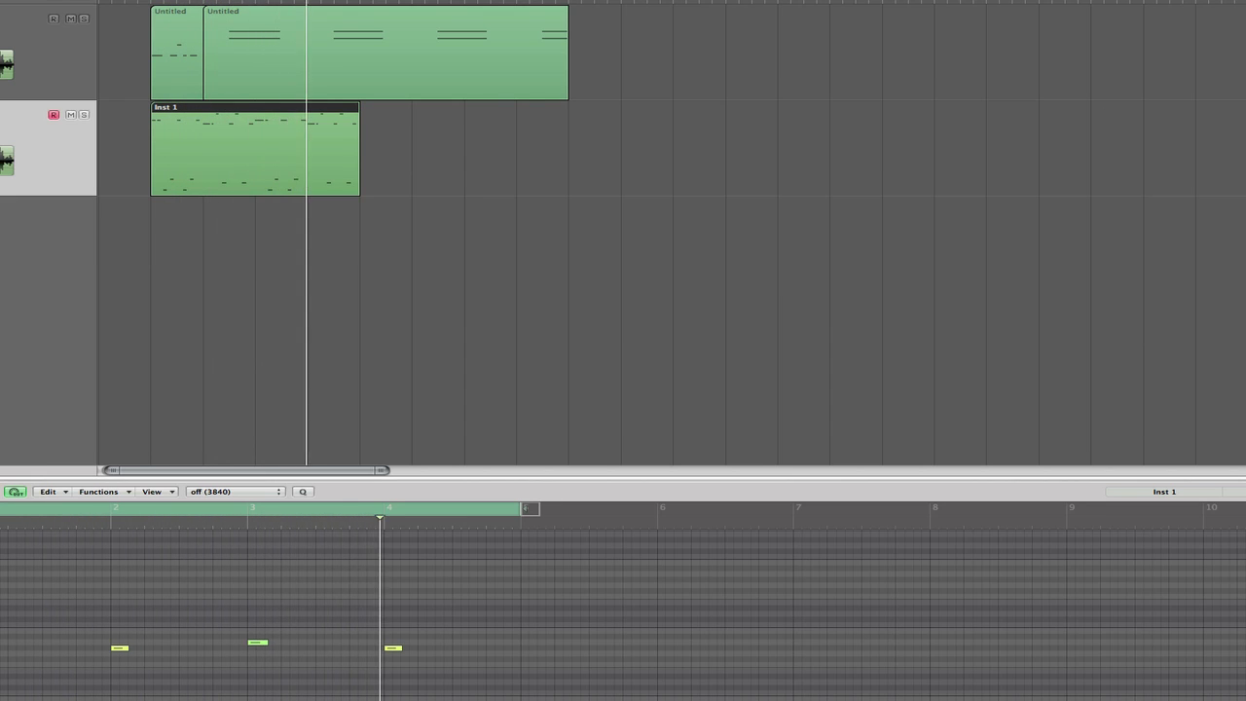
- Preview melody 3 bpm 140.mid with Quick Look in the melody pack folder
key(super+Tab)
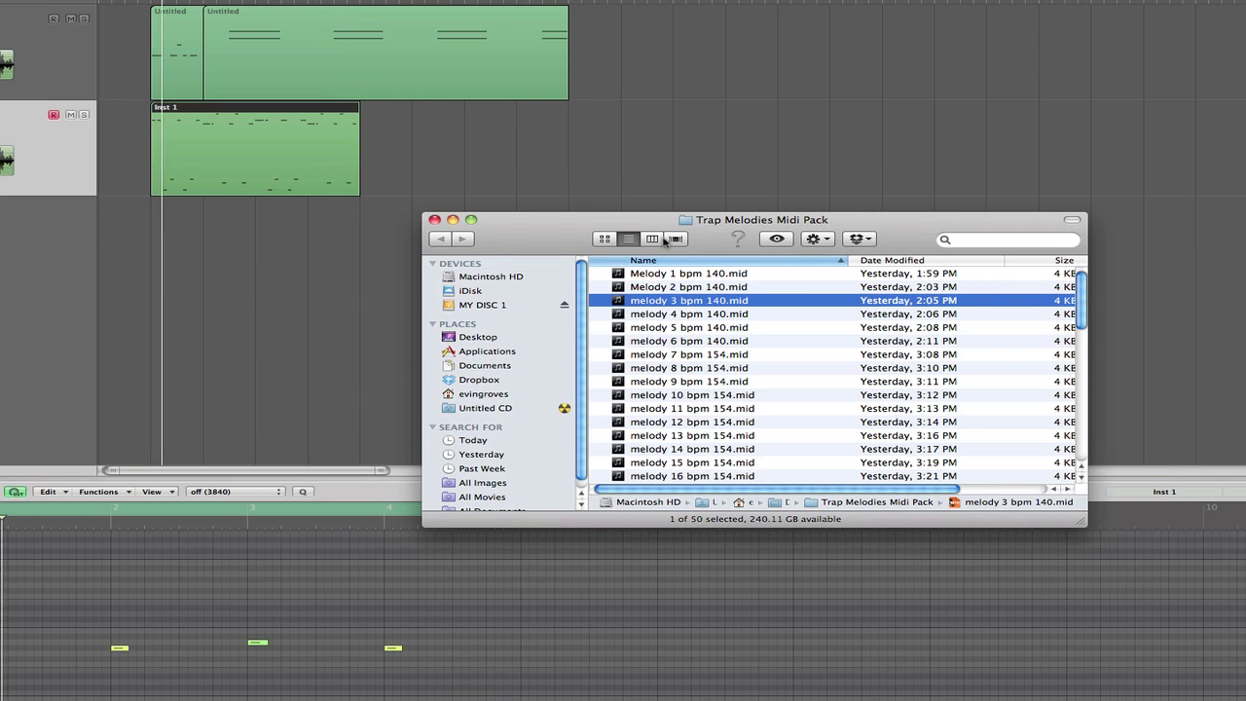
drag(665, 240, 1245, 240)
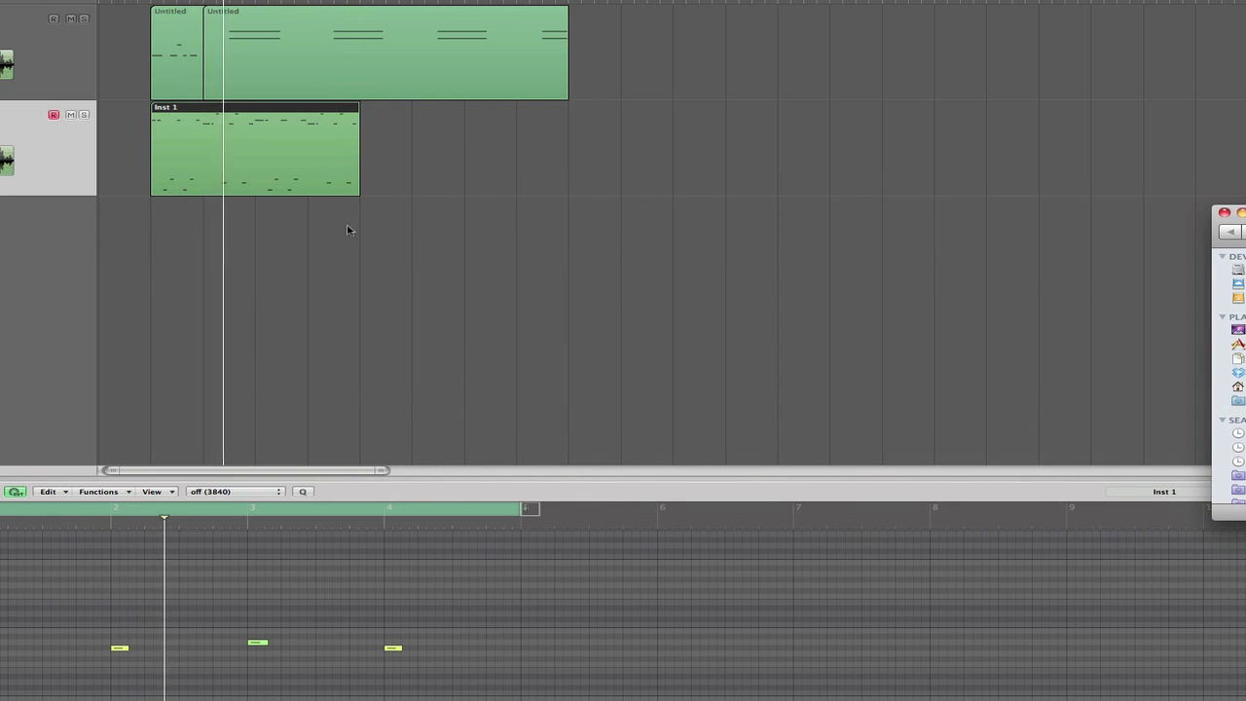
key(space)
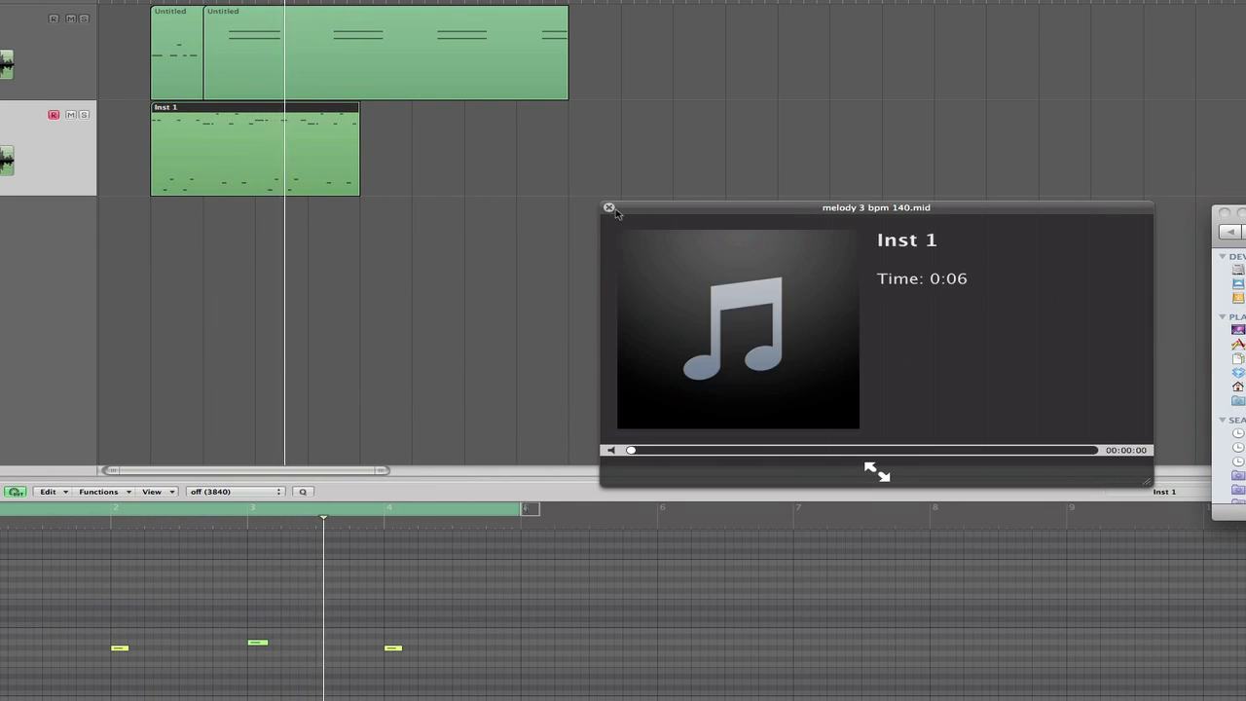
click(609, 208)
click(610, 226)
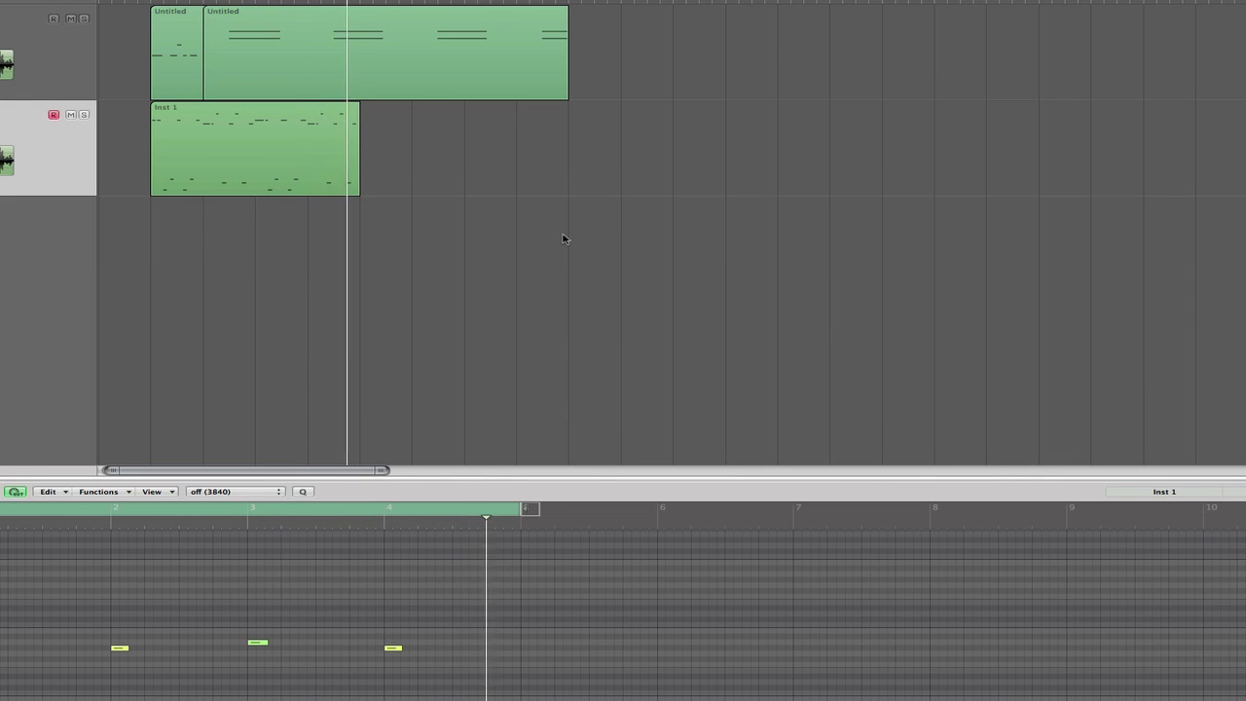
- Replace the Inst 1 region with melody 4 bpm 140.mid
click(353, 161)
key(Delete)
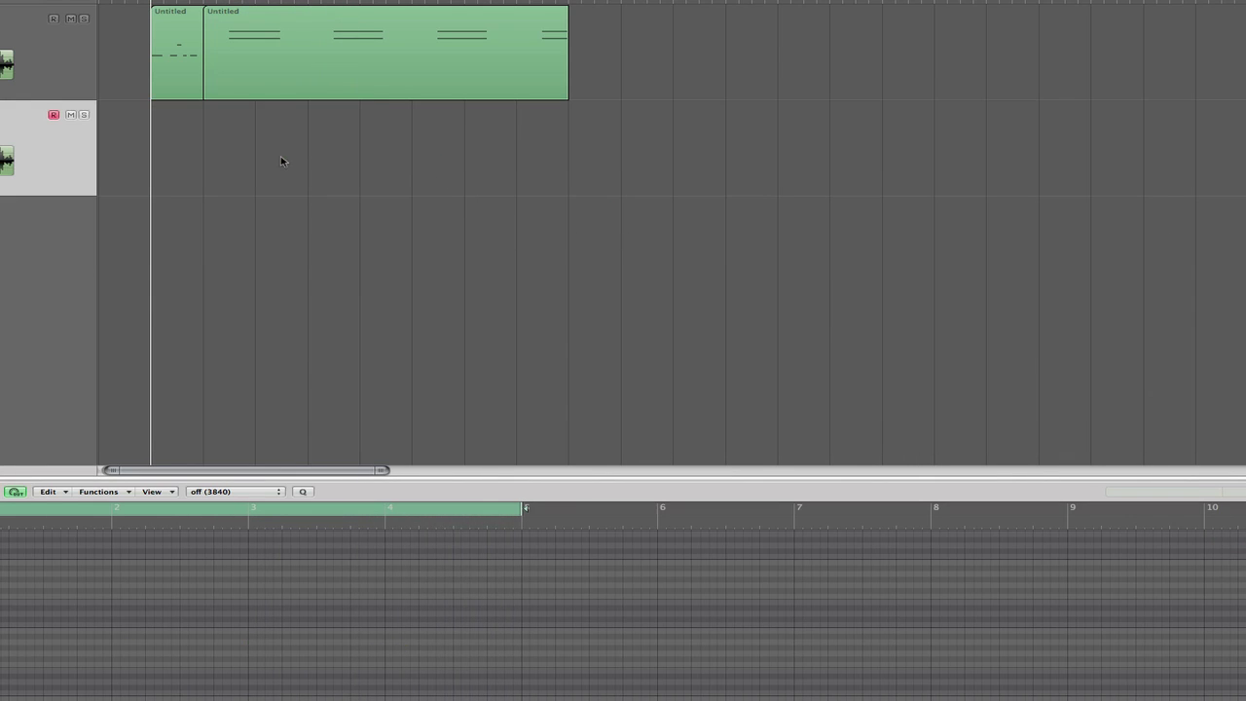
key(super+Tab)
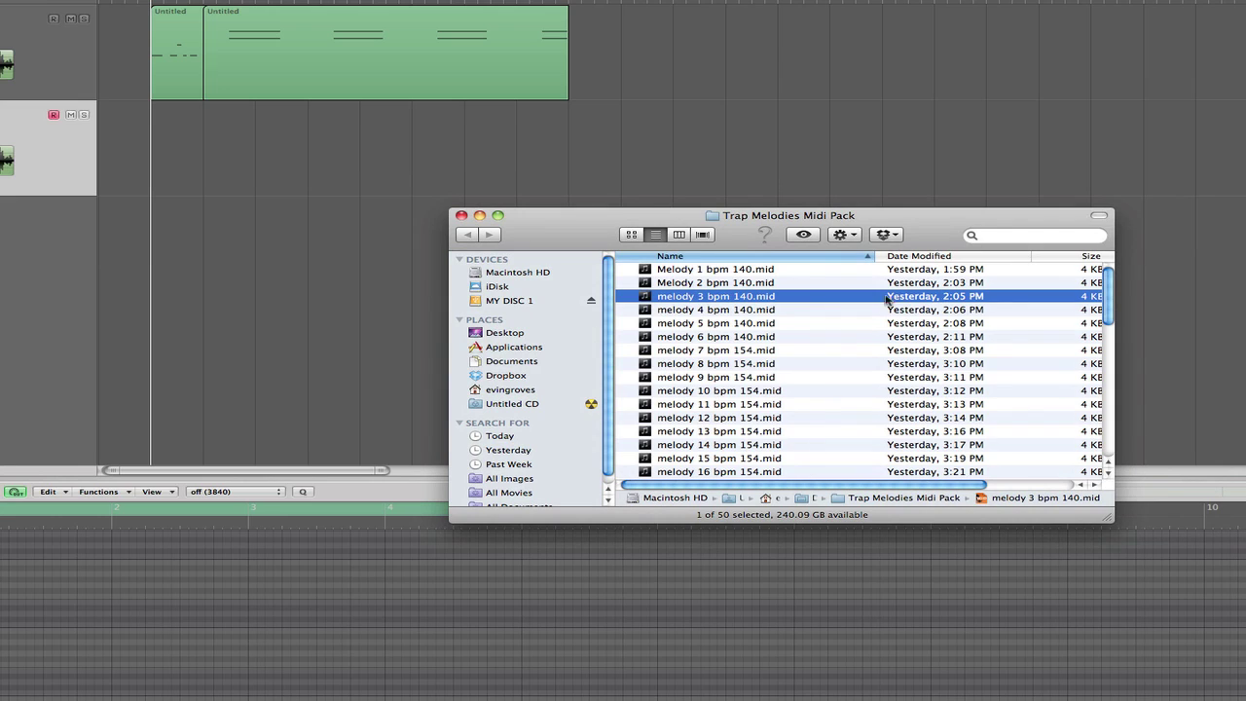
drag(727, 309, 207, 146)
key(super+Tab)
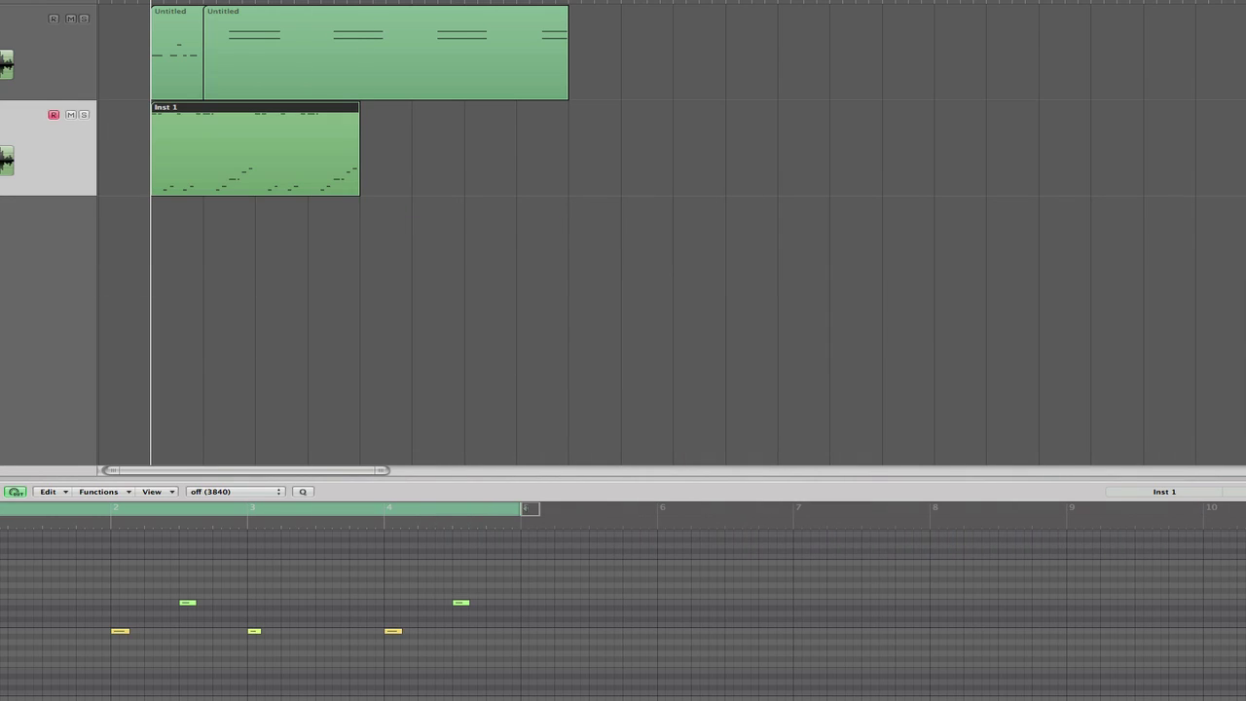
click(430, 262)
- Play melody 4 bpm 140.mid from the beginning over the drum loop
key(space)
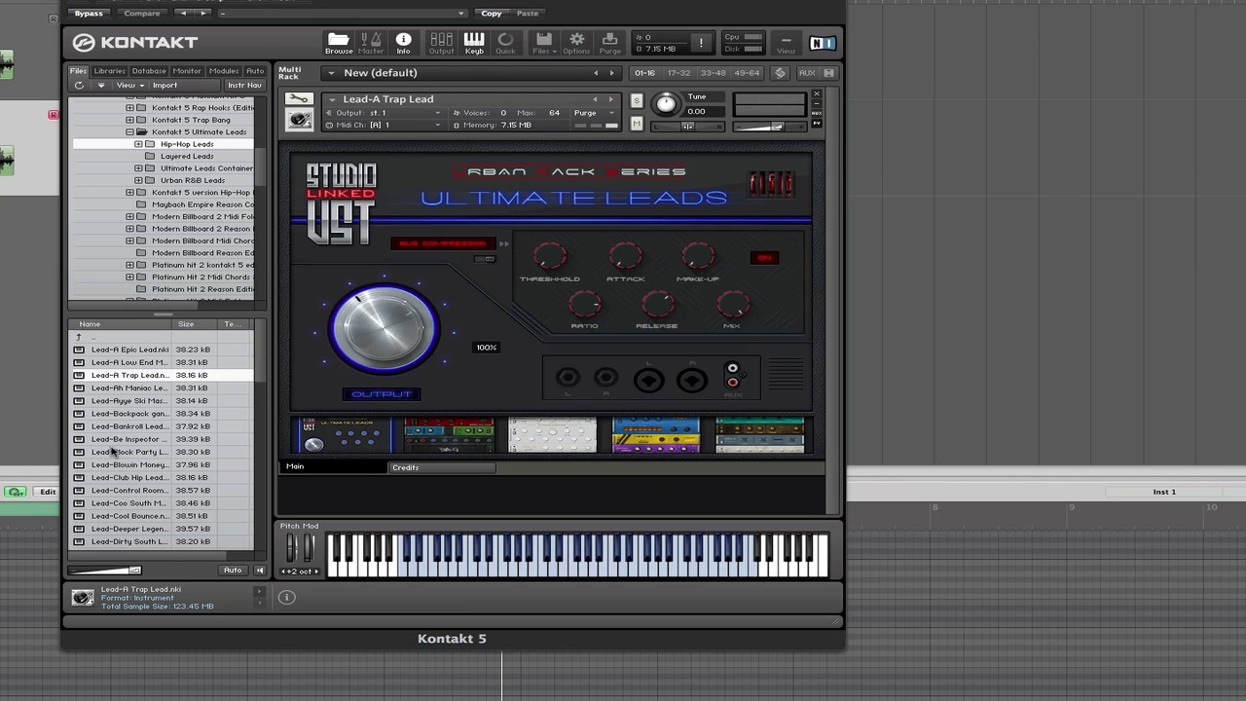
- Audition the Ah Maniac, Ayye Ski Mask, Backpack gang and Bankroll leads during playback
click(131, 387)
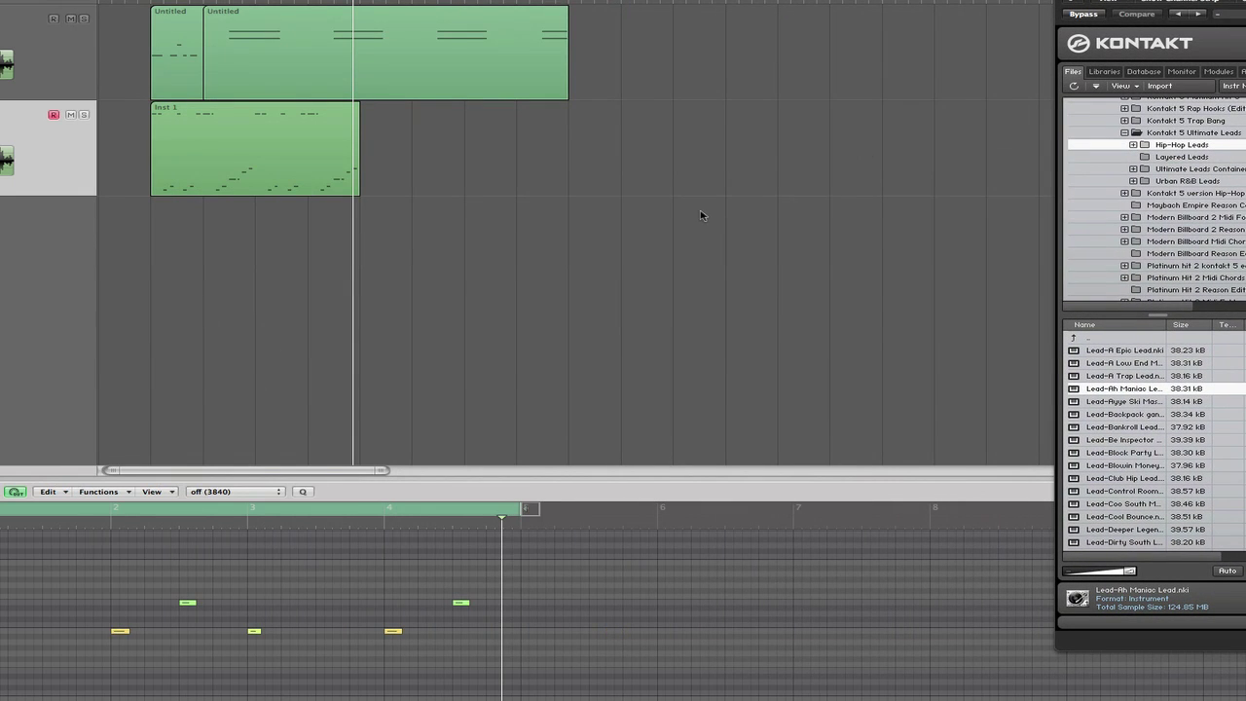
key(space)
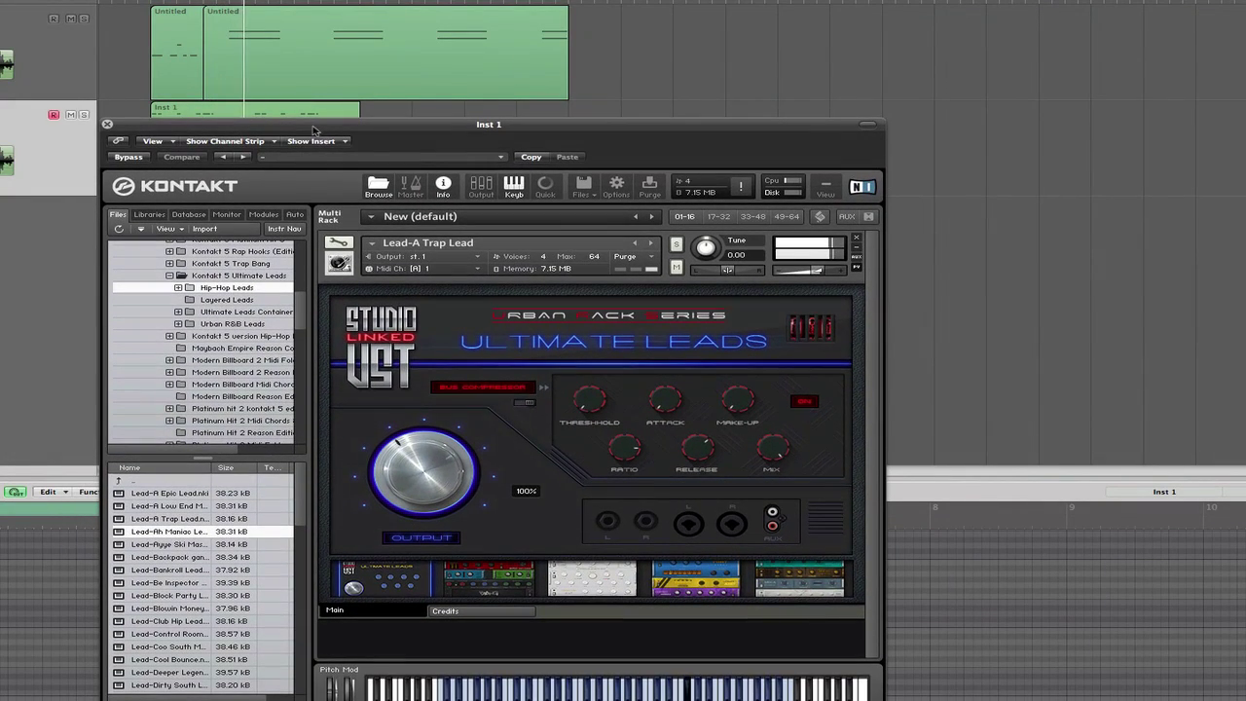
double_click(161, 544)
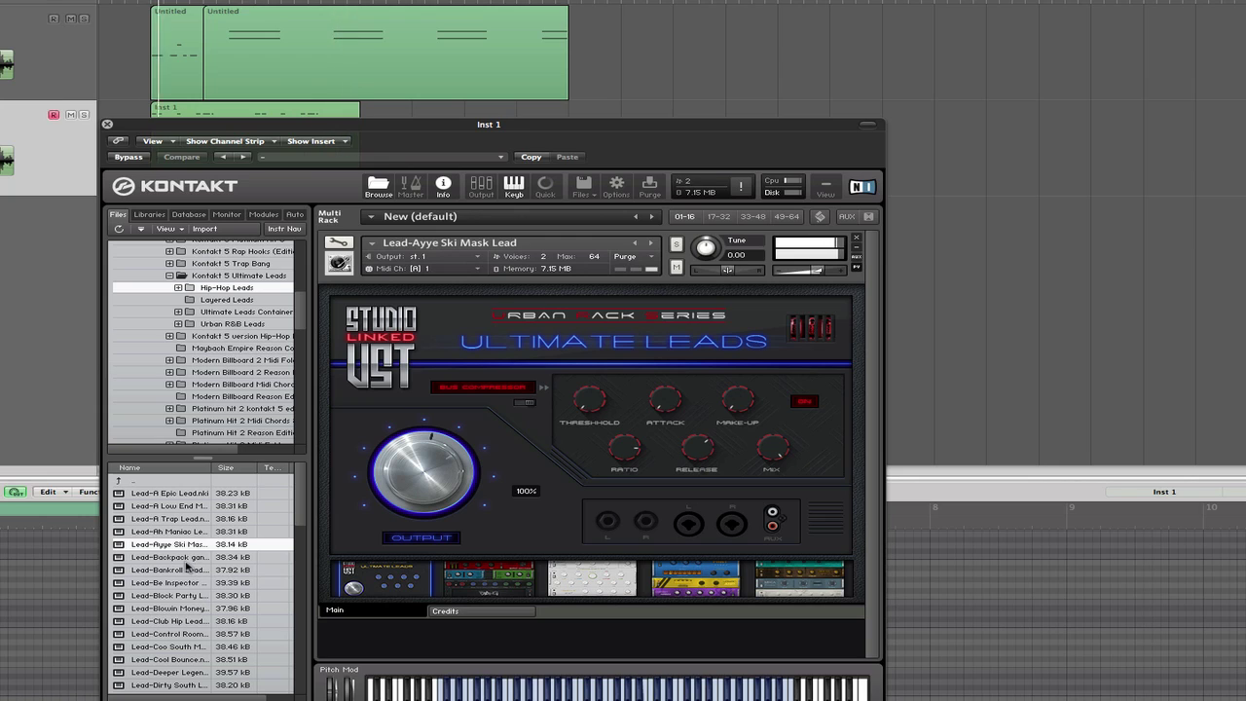
click(189, 557)
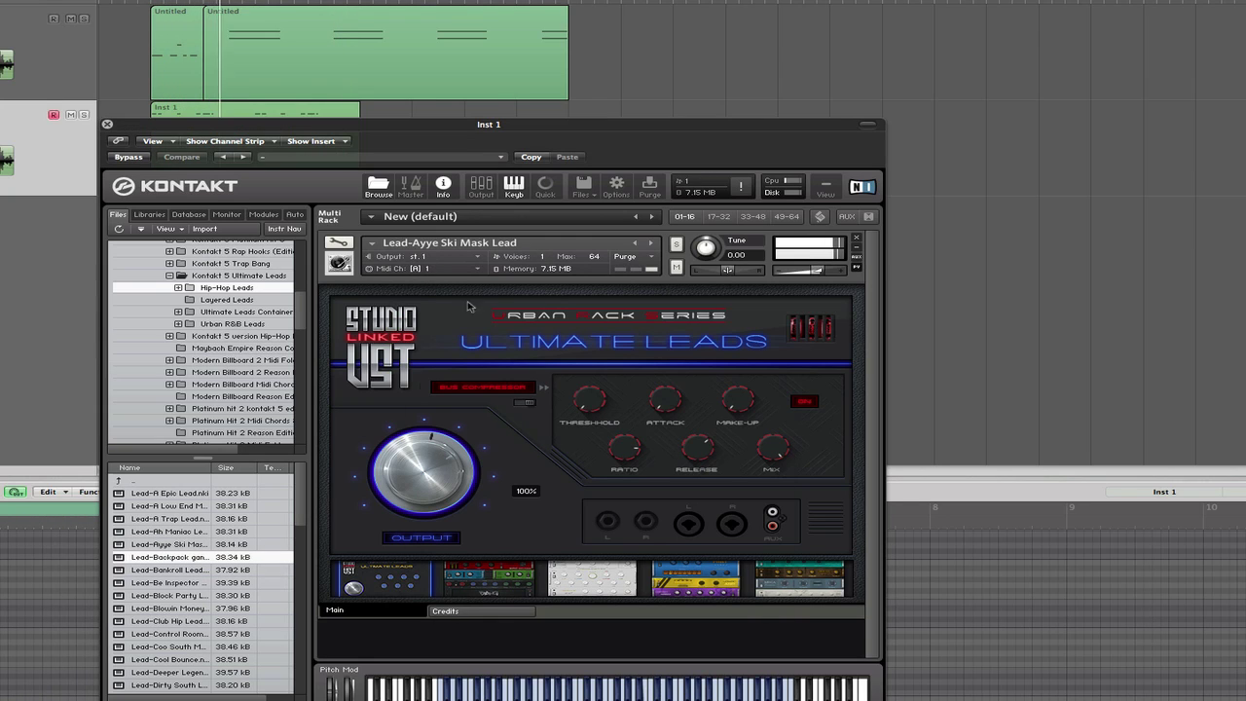
double_click(187, 557)
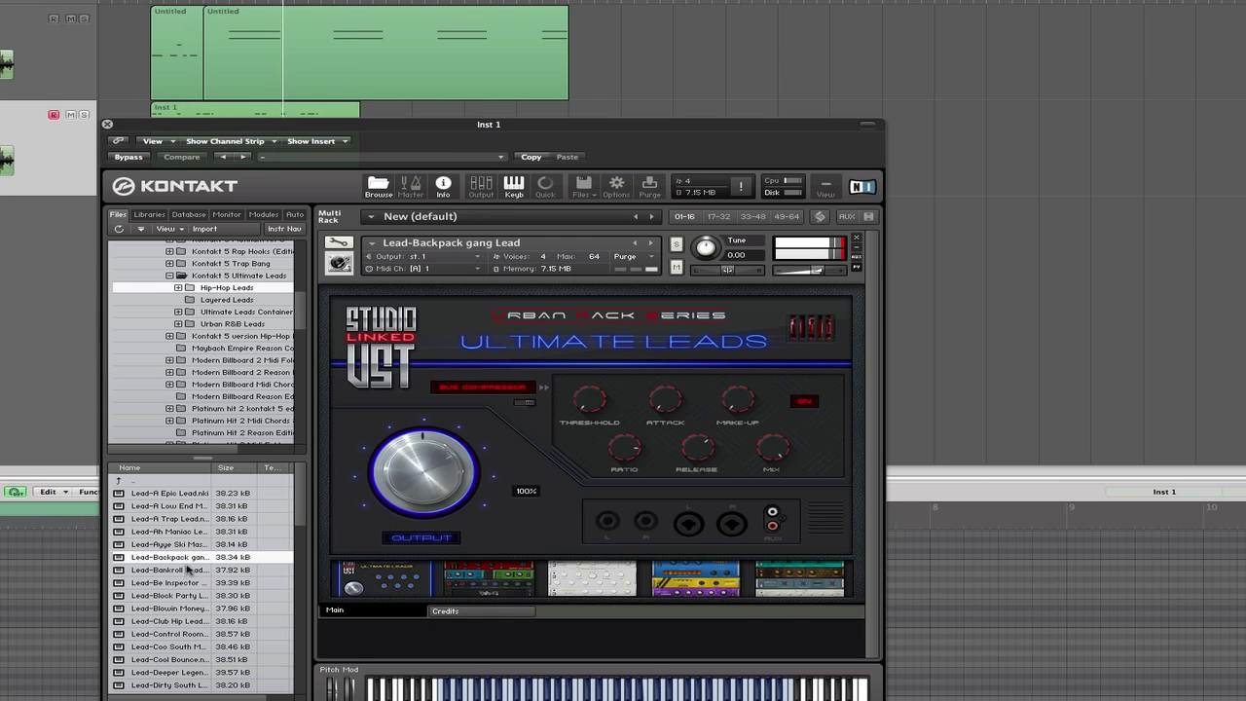
click(189, 569)
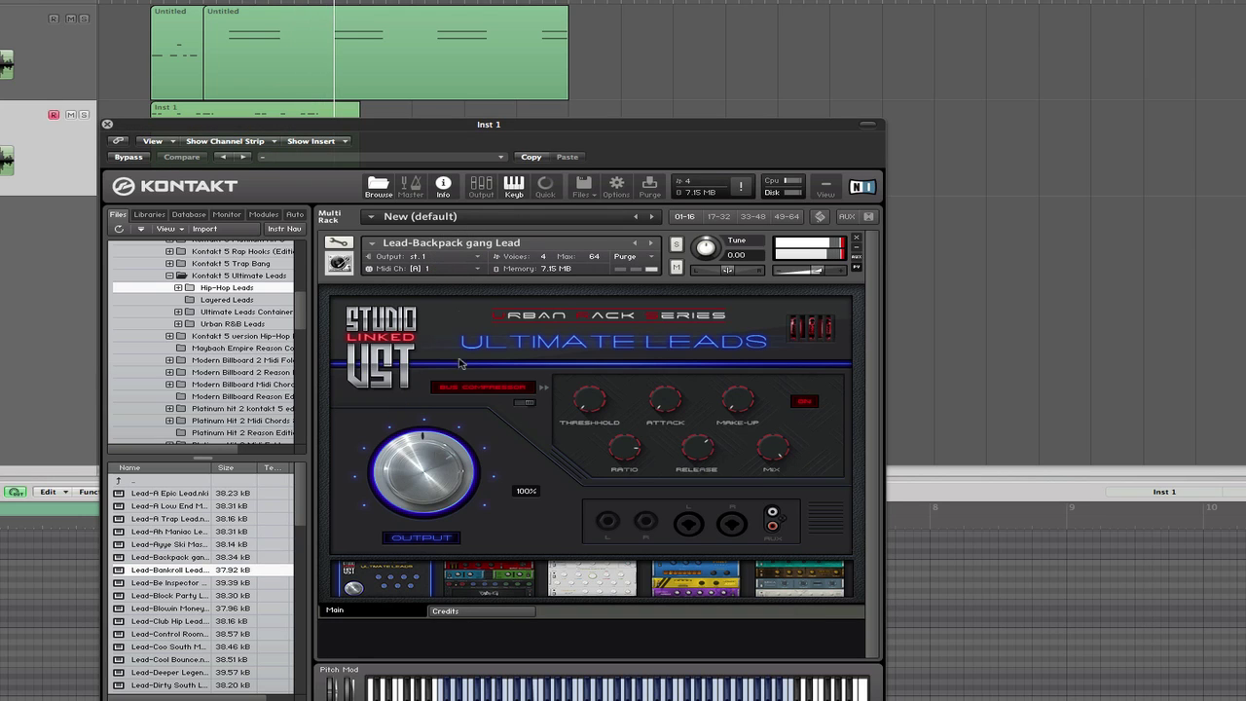
double_click(189, 569)
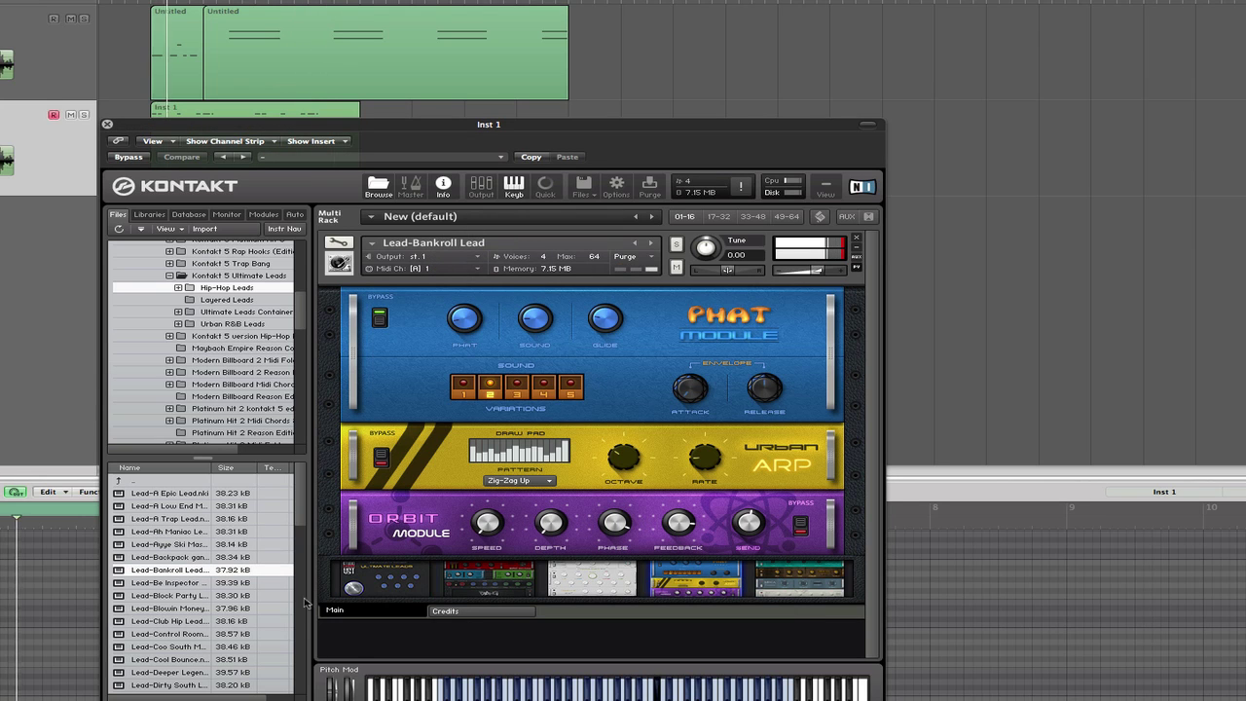
- Try Be Inspector, Blowin Money, Club Hip, Control Room and Coo South Monsta, ending on Lead-Cool Bounce
double_click(189, 583)
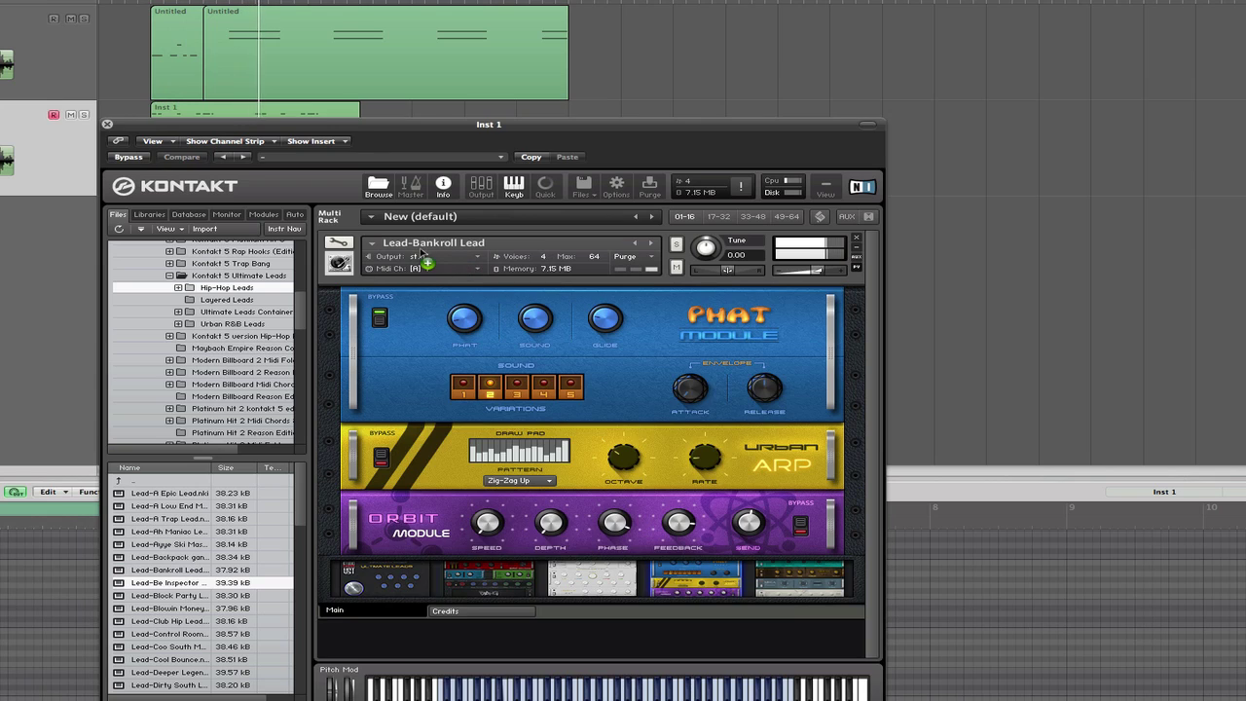
click(190, 597)
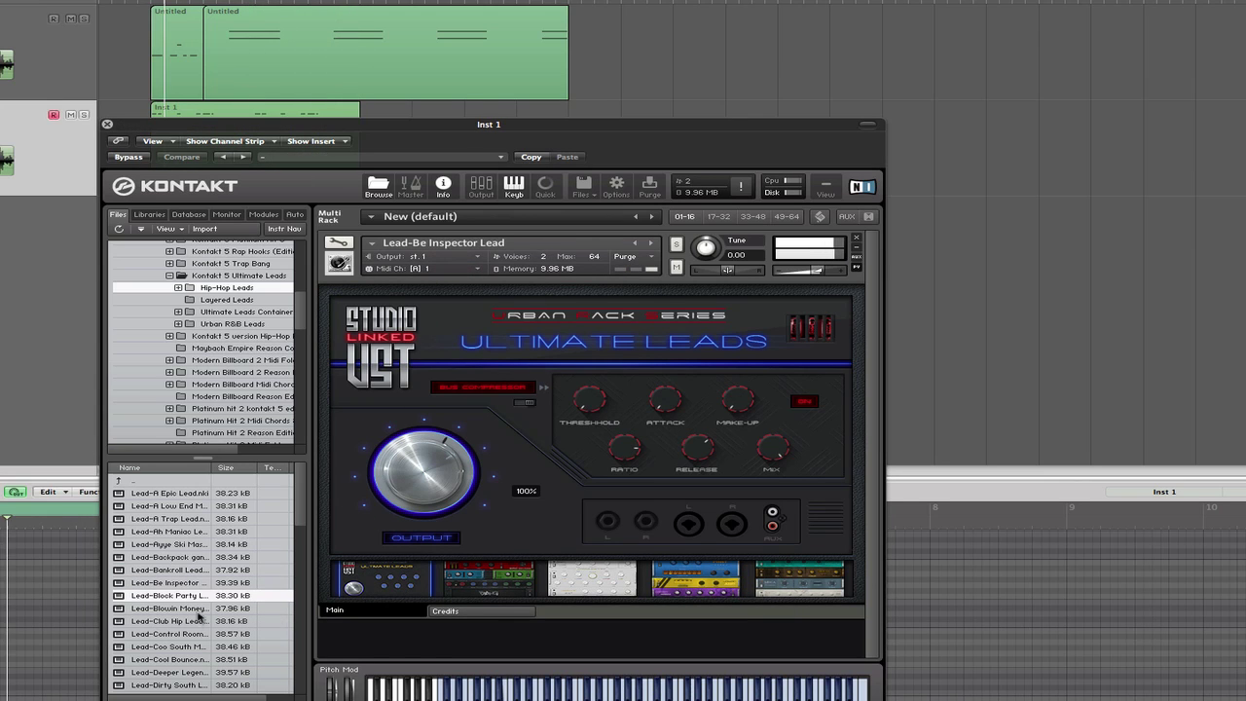
drag(199, 608, 450, 275)
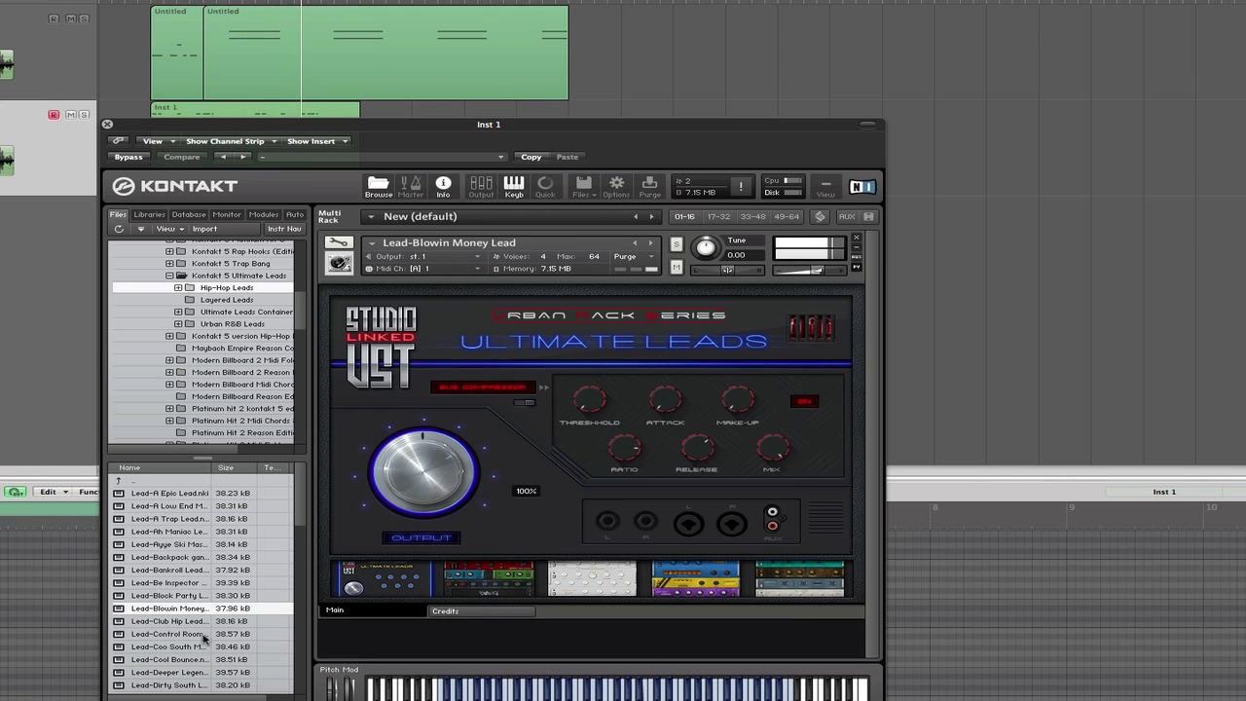
drag(187, 626, 455, 282)
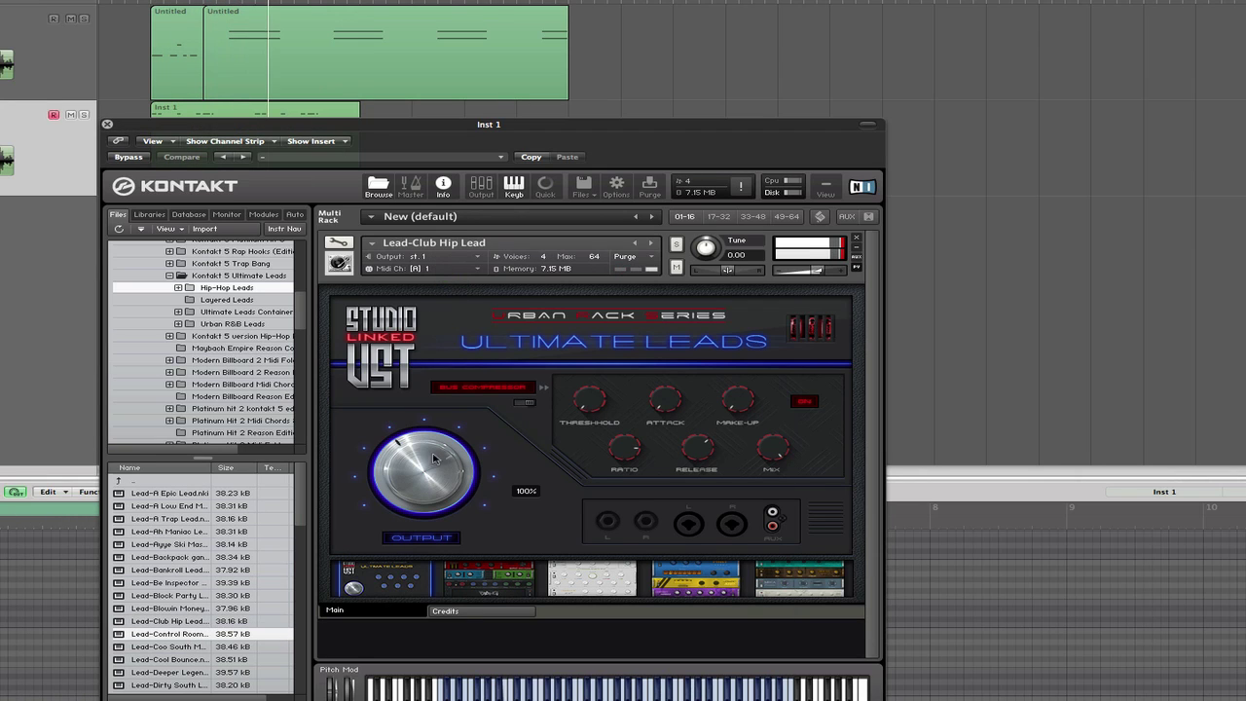
double_click(252, 633)
double_click(198, 650)
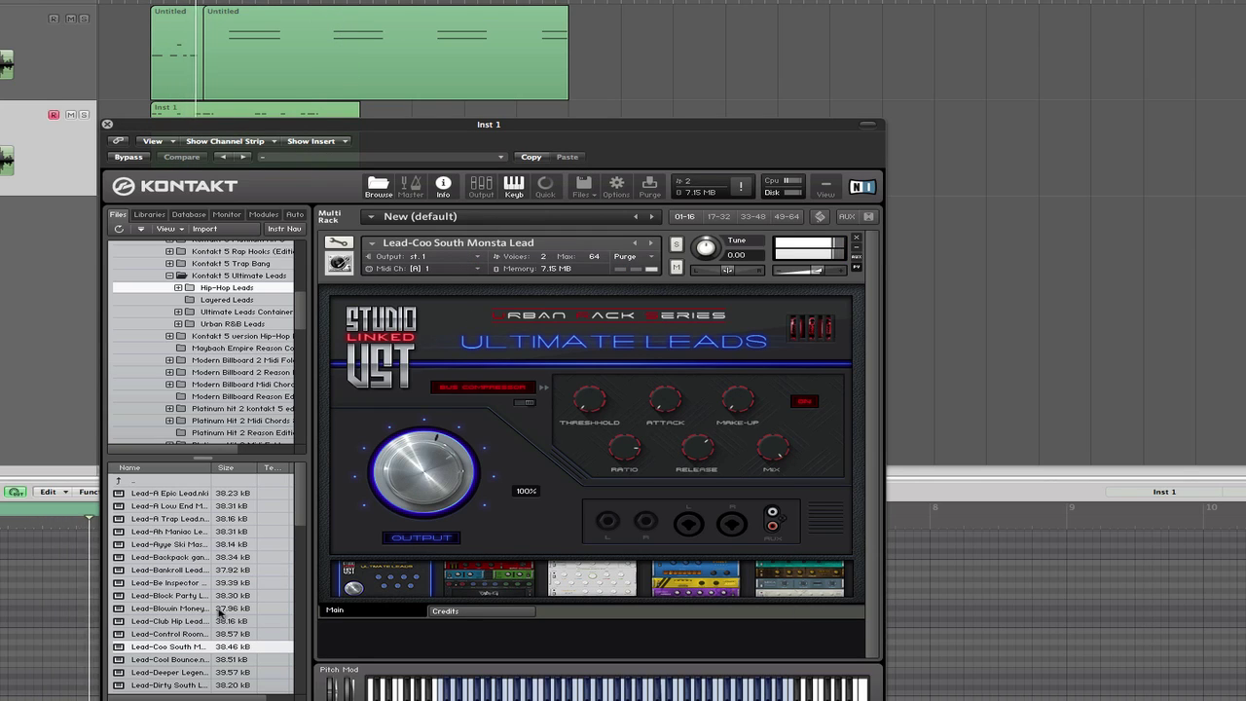
double_click(199, 661)
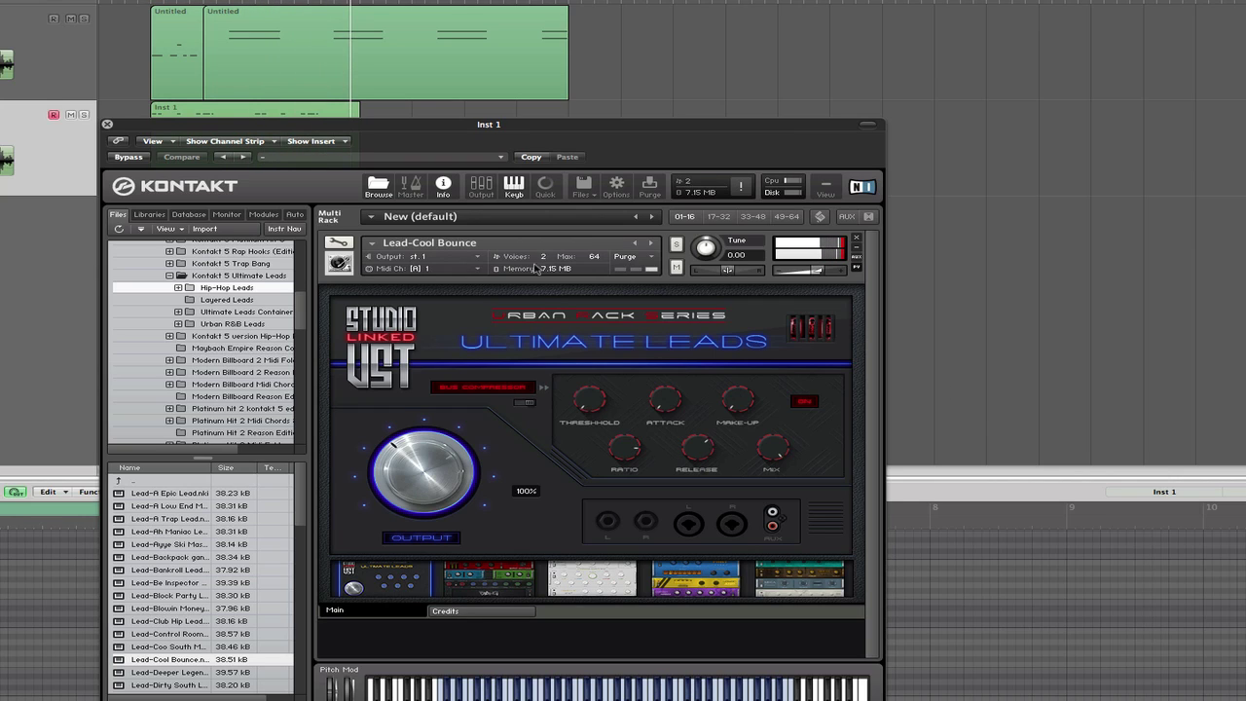
- Close Kontakt and move the Trap Melodies Midi Pack window left beside the arrangement
click(107, 125)
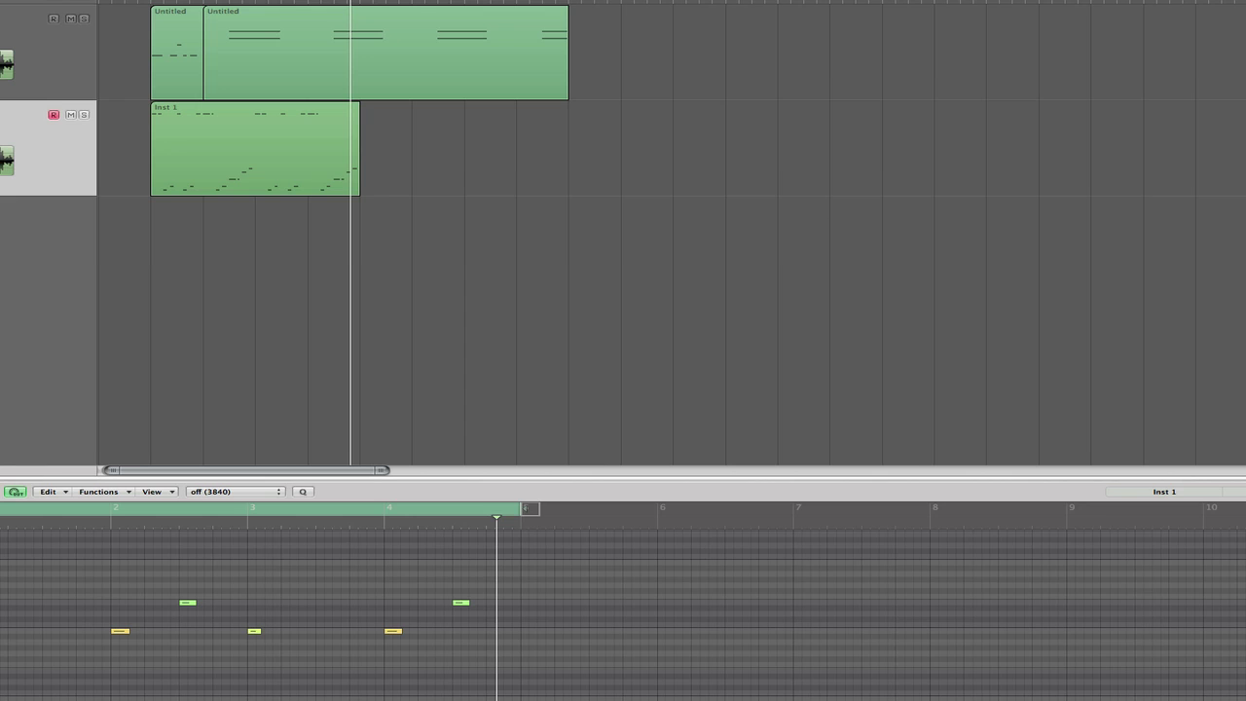
key(super+Tab)
drag(1113, 184, 900, 183)
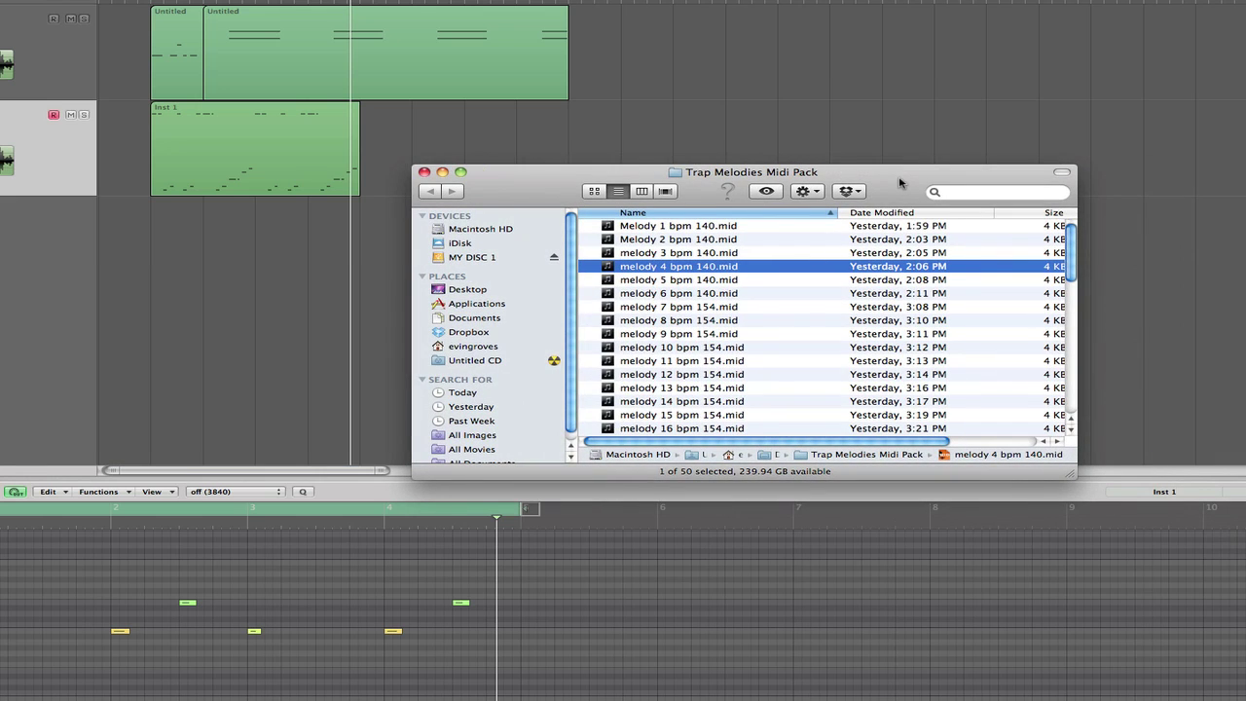